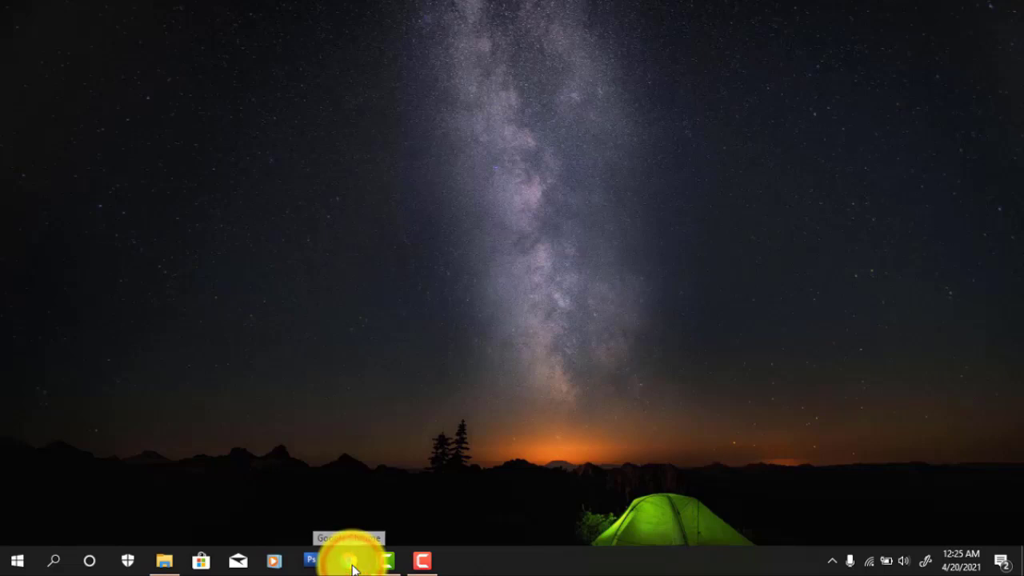
Step: Open Google Chrome and go to the Gmail inbox, dismissing the YouTube notifications that pop up
left_click(349, 561)
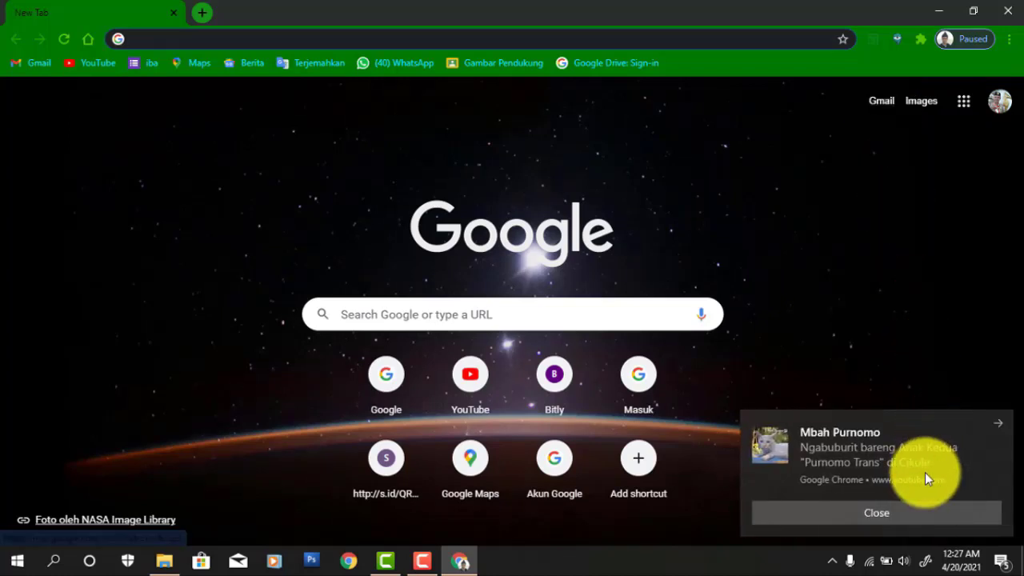
left_click(911, 503)
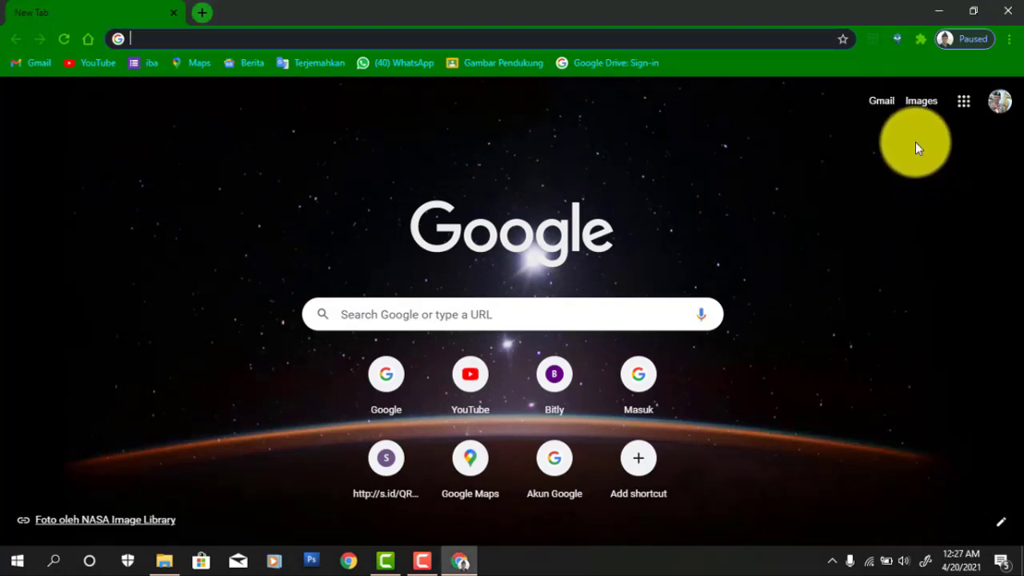
left_click(895, 105)
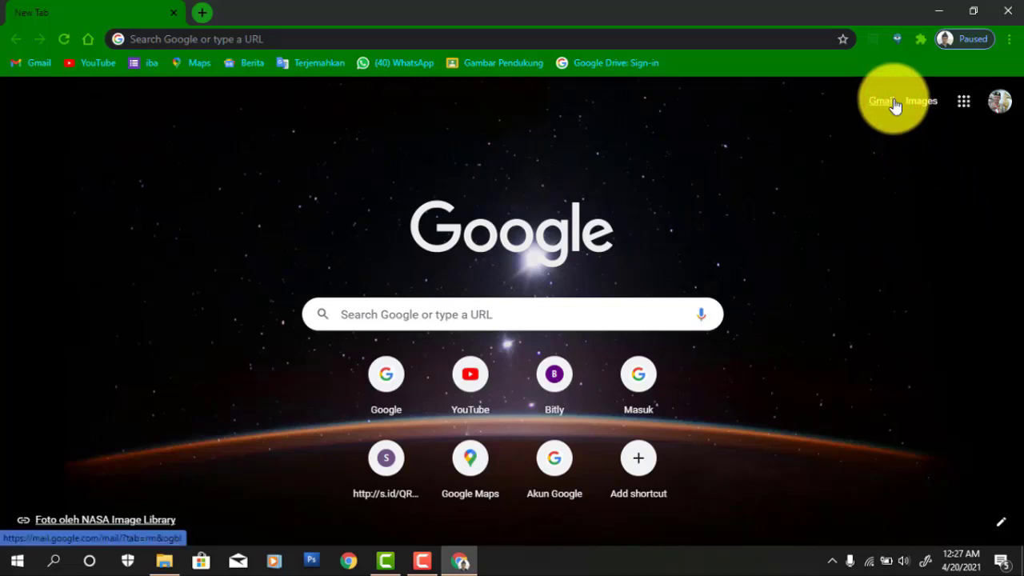
left_click(889, 107)
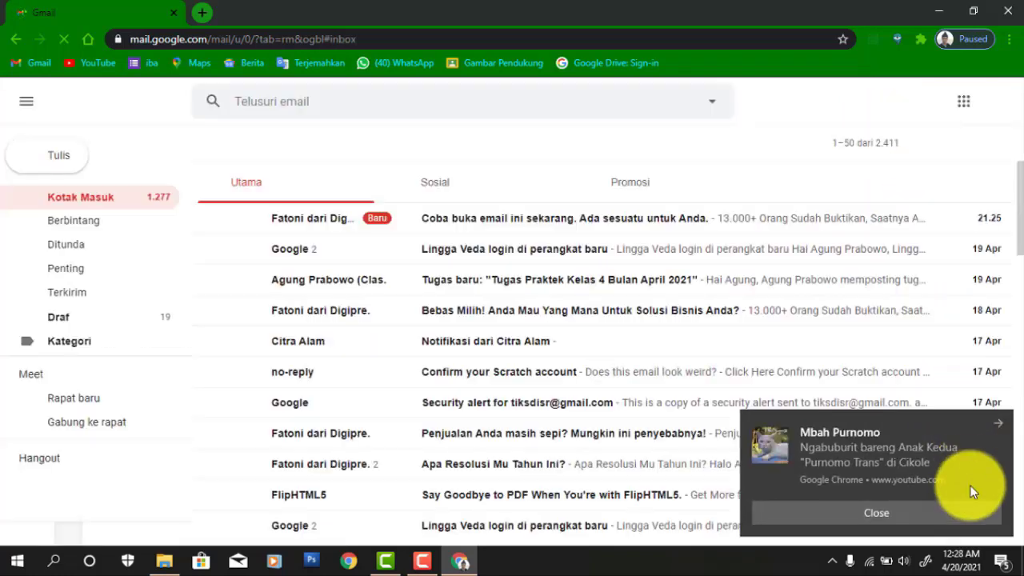
left_click(994, 427)
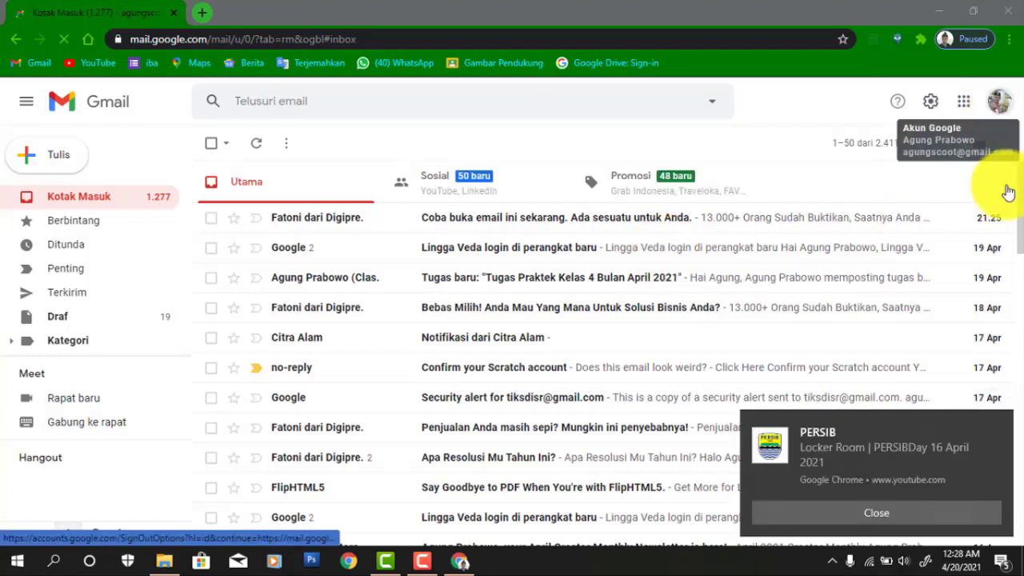
Step: Sign out of all Google accounts from Gmail and dismiss the desktop notifications
left_click(999, 103)
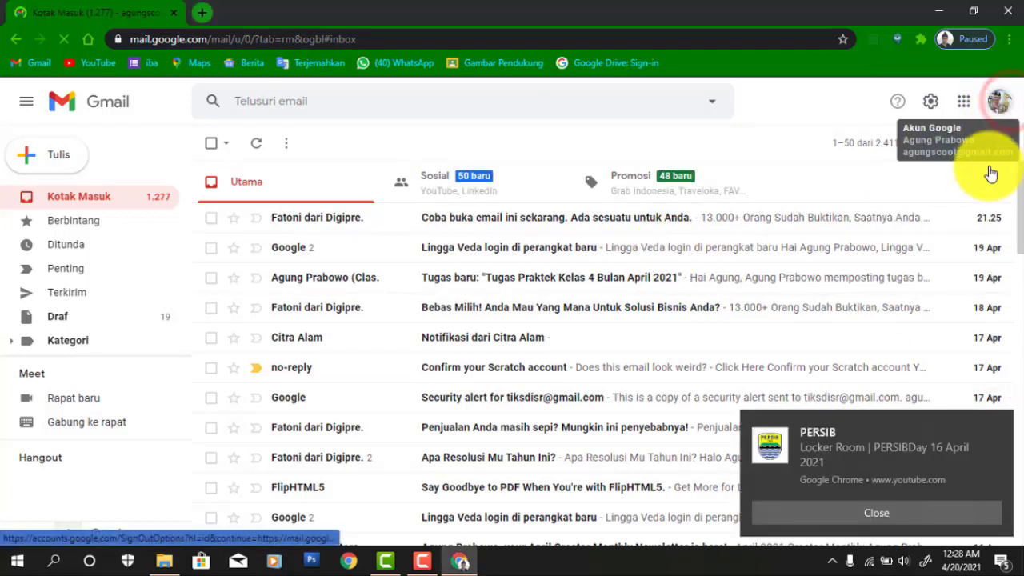
left_click(999, 104)
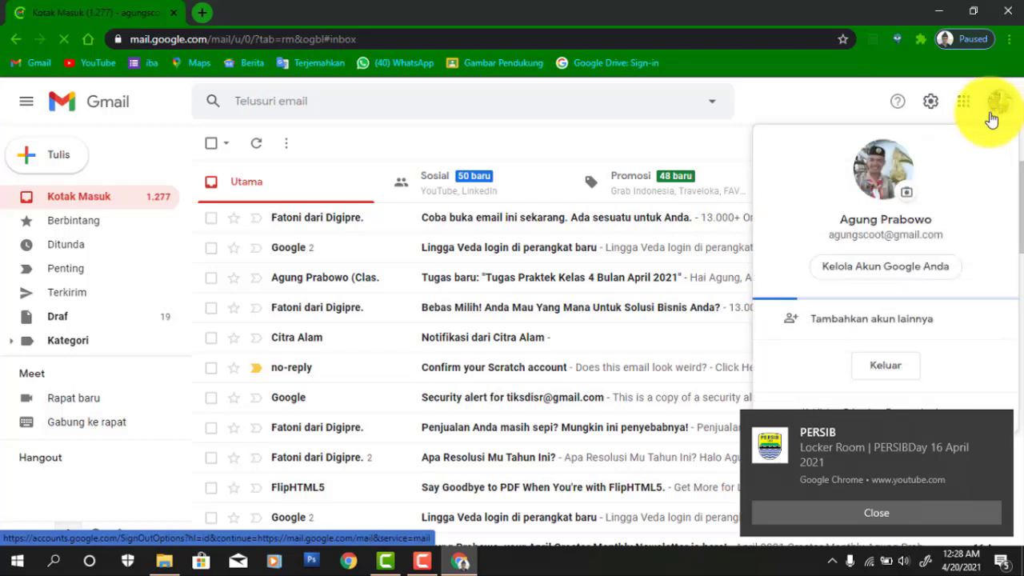
left_click(888, 372)
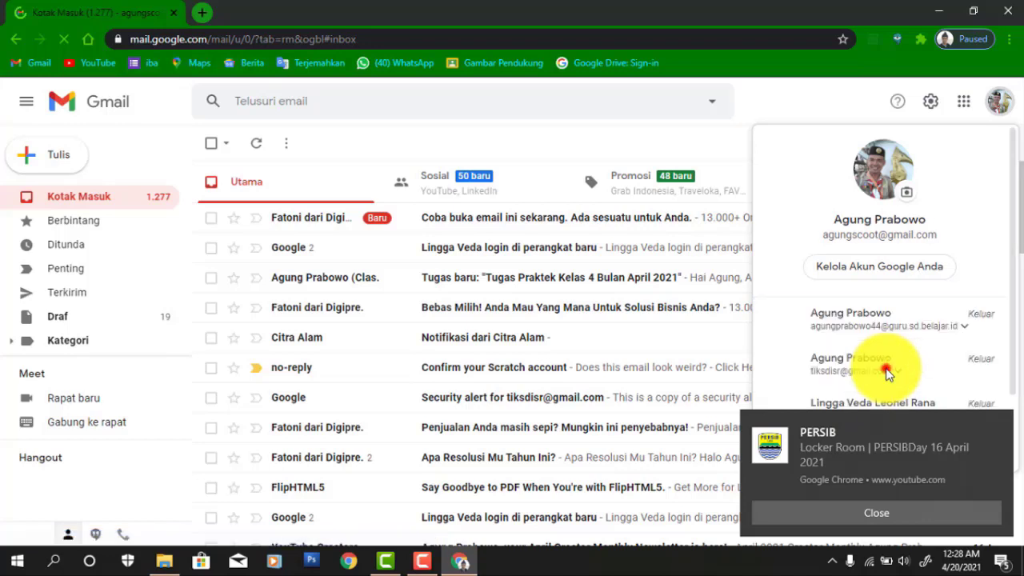
left_click(898, 513)
left_click(994, 418)
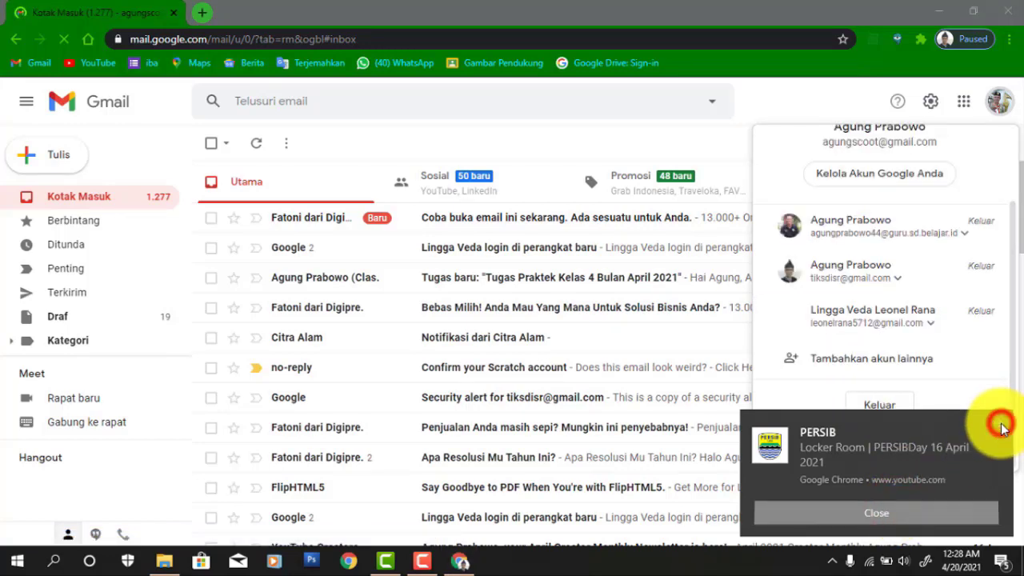
left_click(1005, 110)
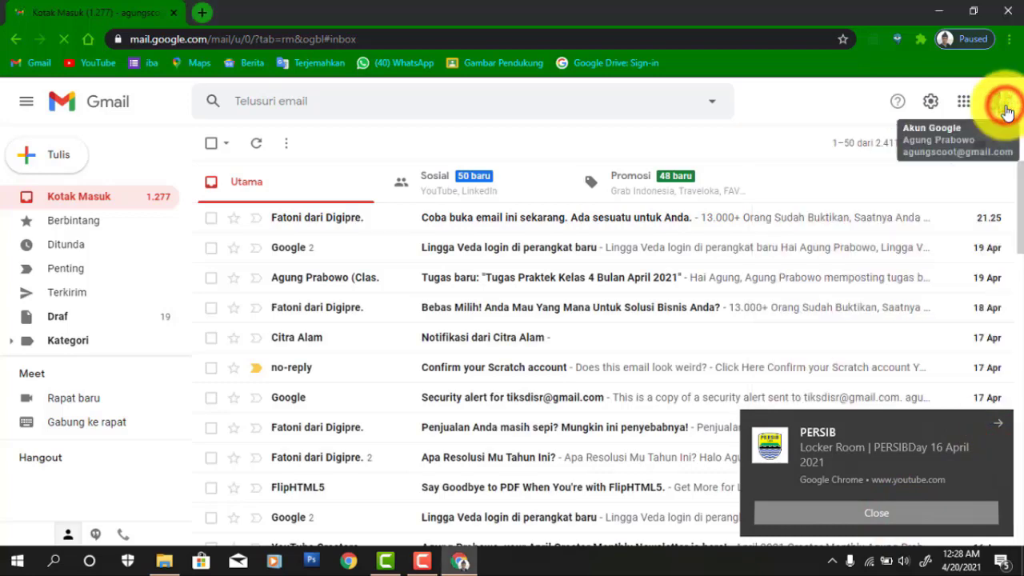
left_click(1002, 105)
left_click(899, 409)
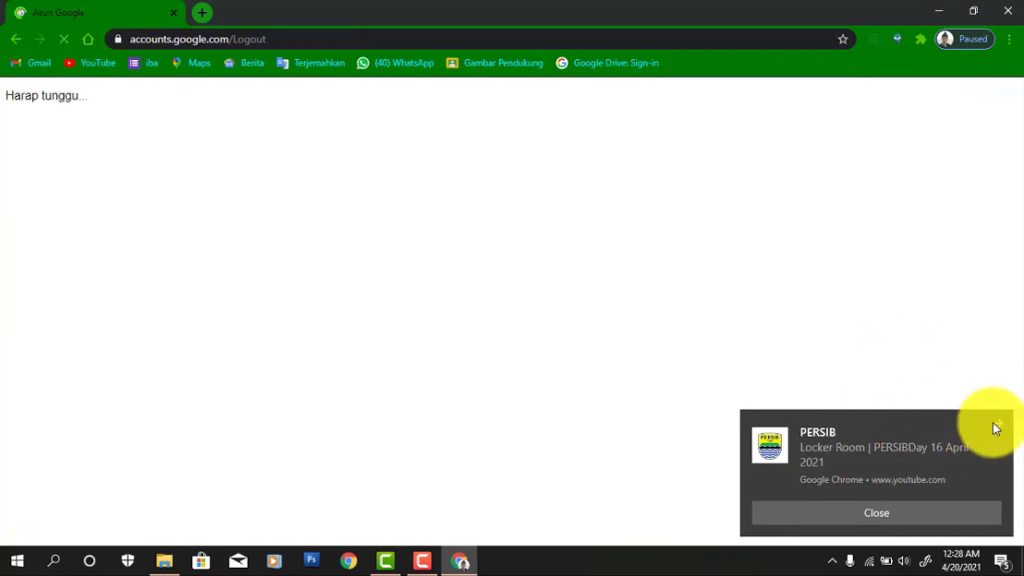
left_click(995, 424)
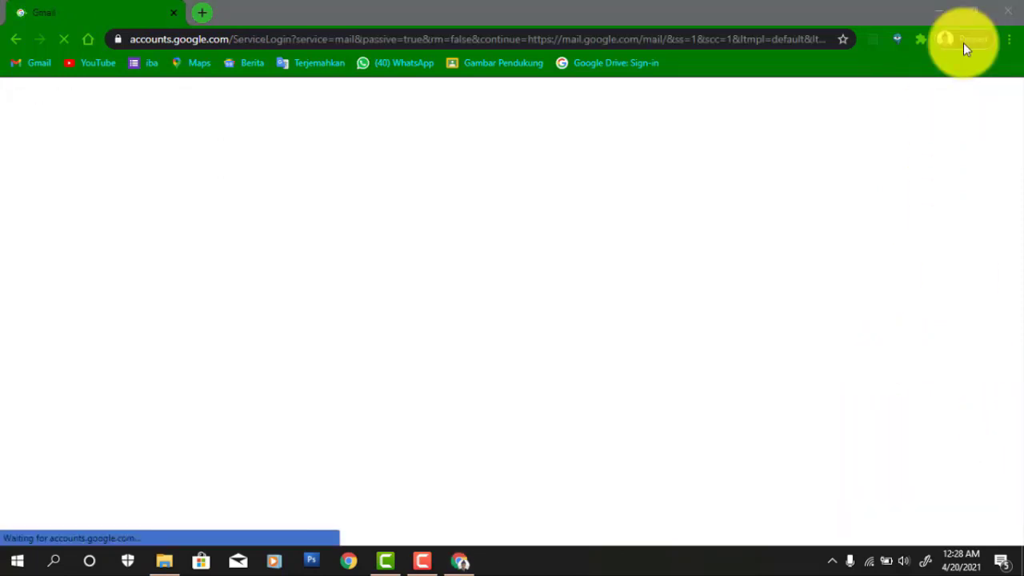
left_click(1007, 40)
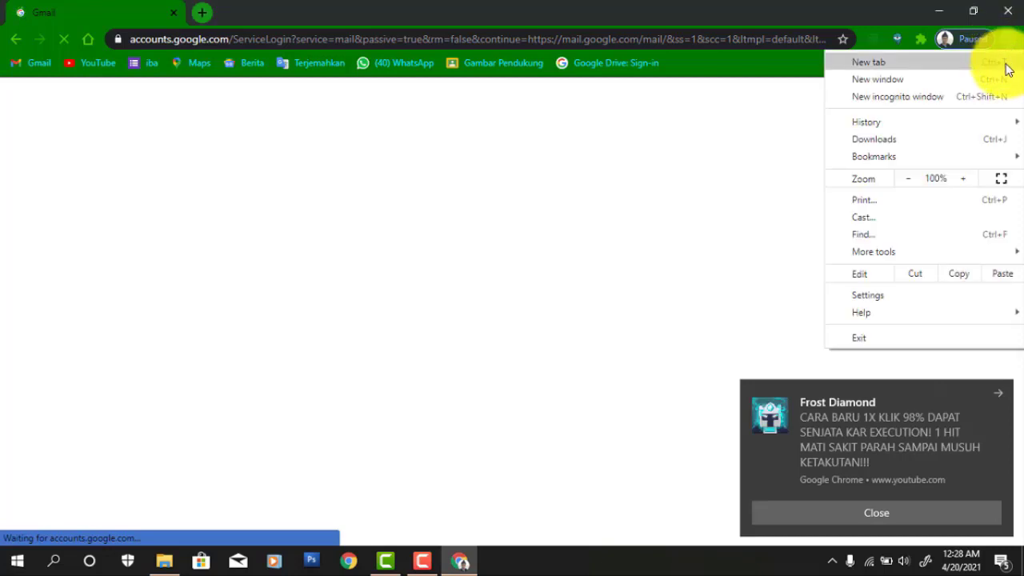
left_click(996, 393)
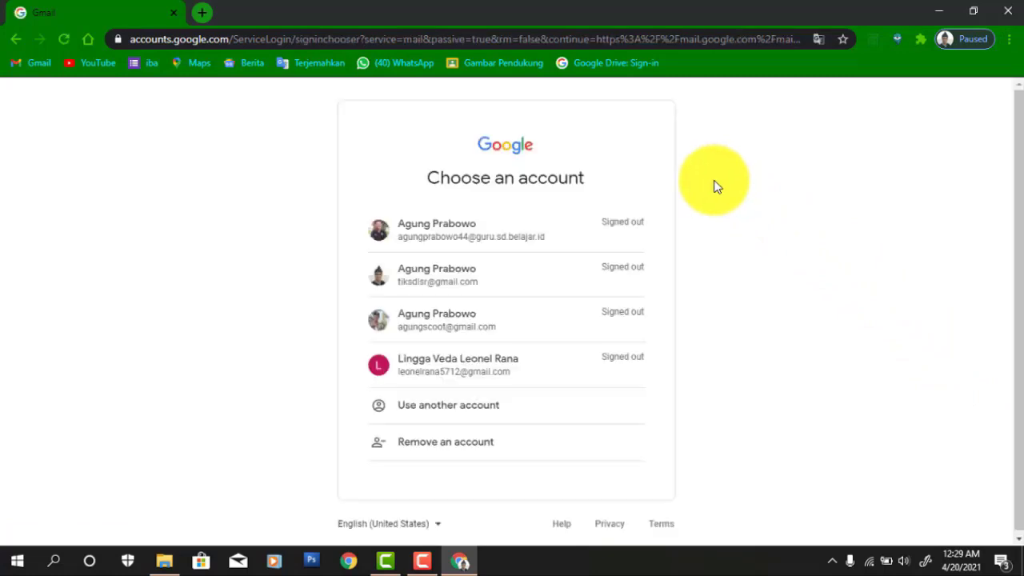
Step: Sign back in to the Gmail account that was open before, entering the account password
left_click(427, 326)
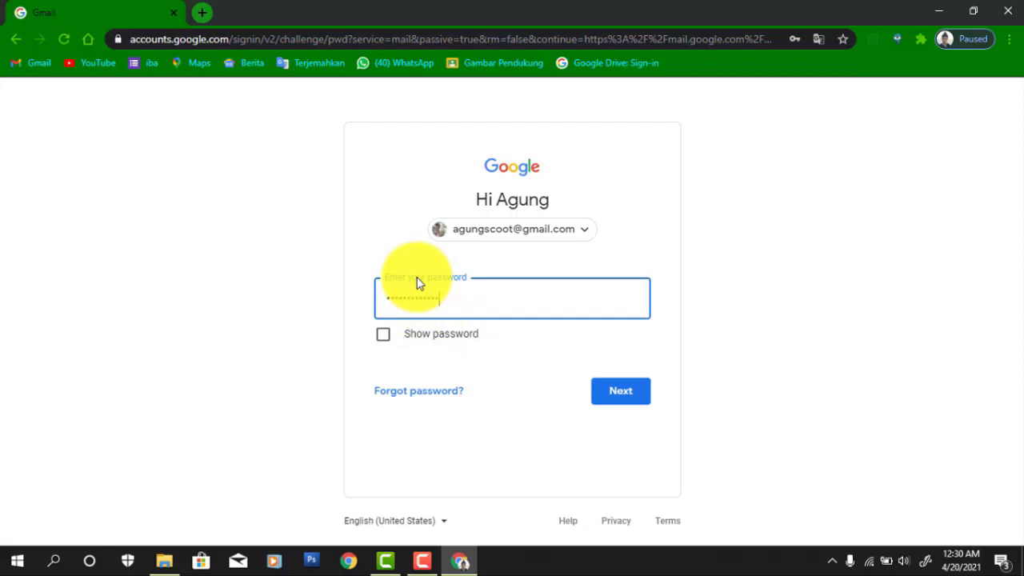
left_click(621, 391)
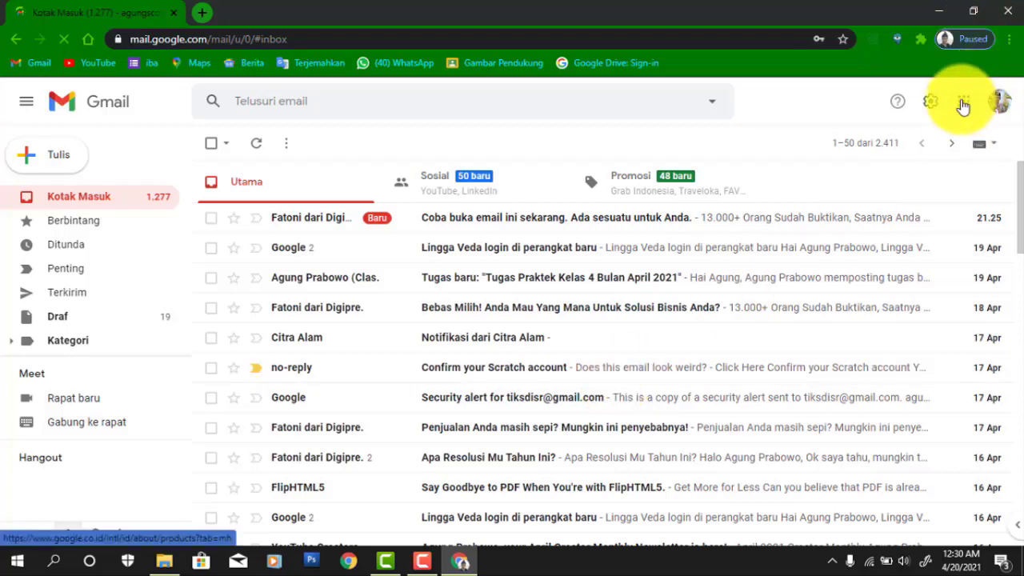
Step: Open Google Classroom from the list of Google apps
left_click(963, 108)
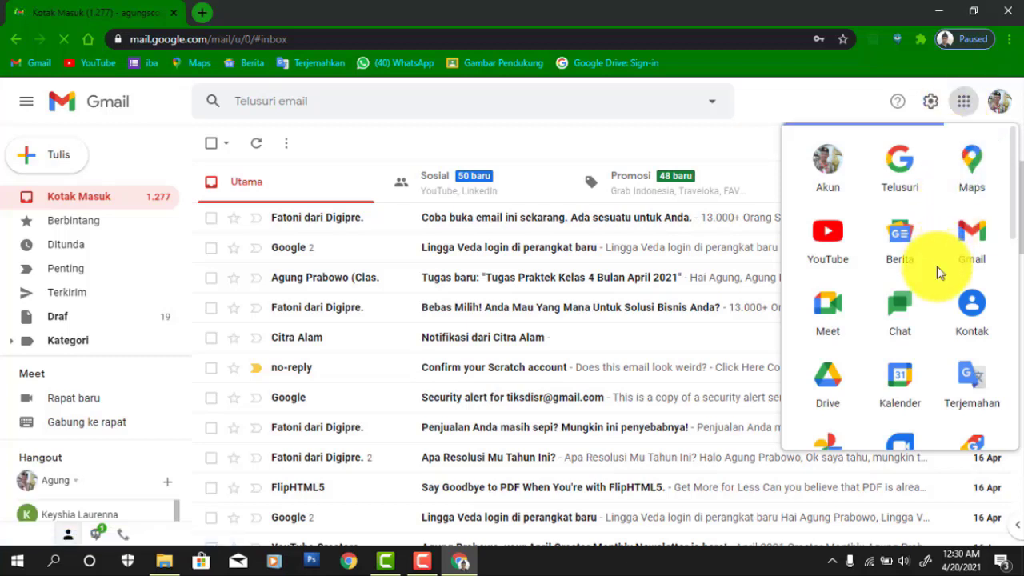
scroll(937, 267, "down", 3)
scroll(936, 266, "down", 2)
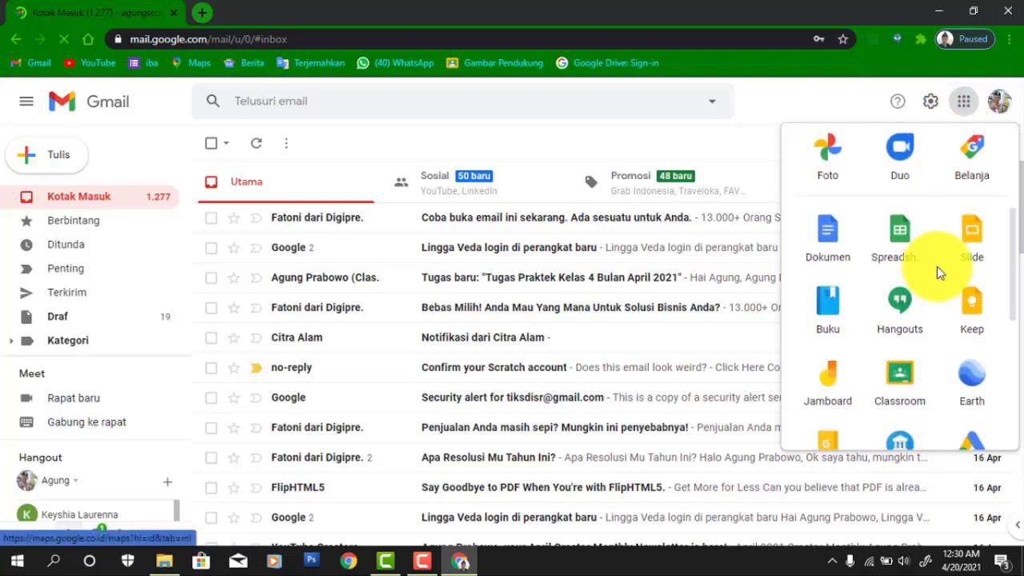
left_click(900, 304)
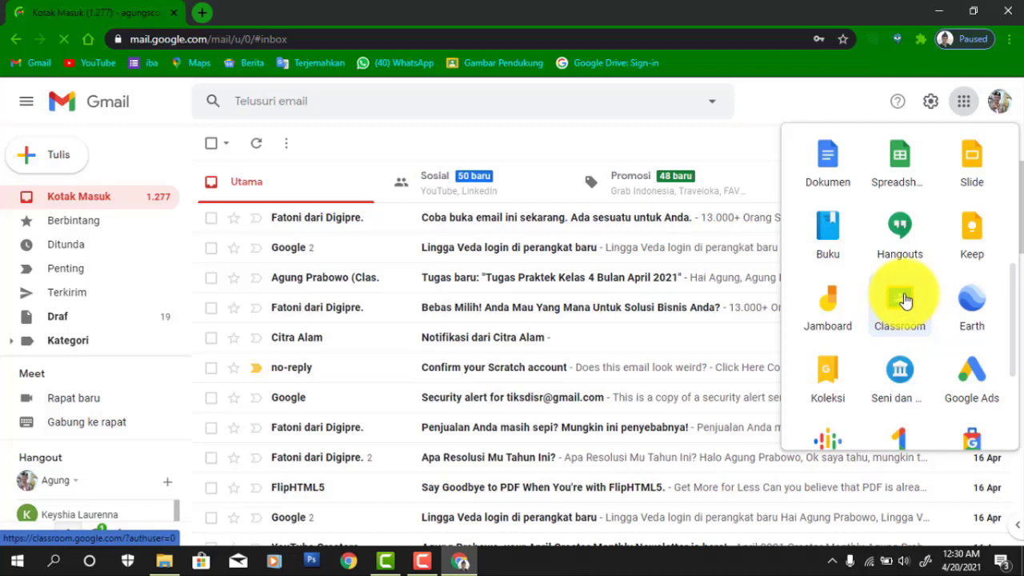
left_click(904, 300)
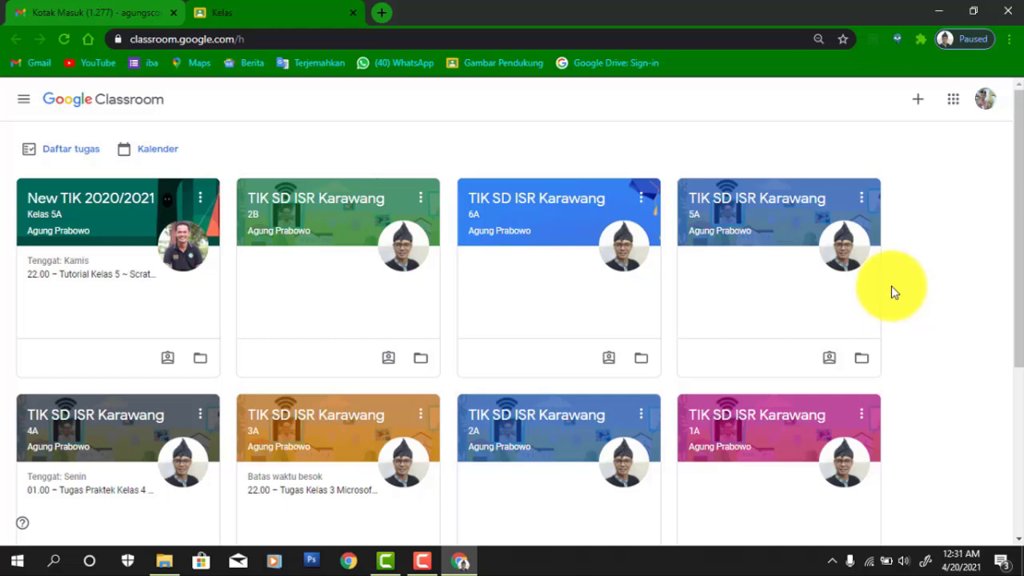
Step: In the TIK SD ISR Karawang 2B class, open the "E-Book TIK Kelas 2 ~ Bulan APril 2021" material and its Easy GIF Animator Portable attachment
left_click(308, 196)
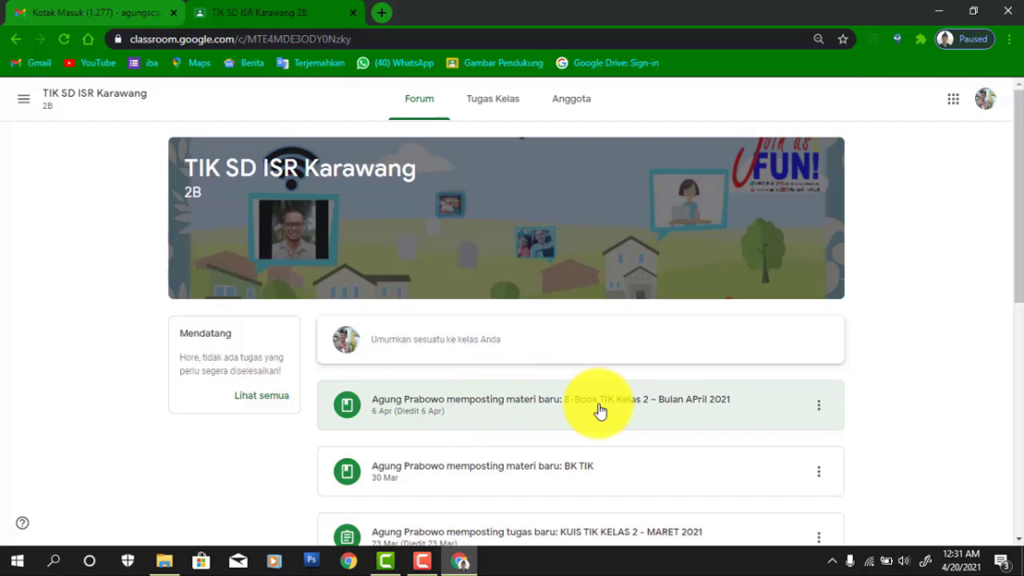
left_click(723, 408)
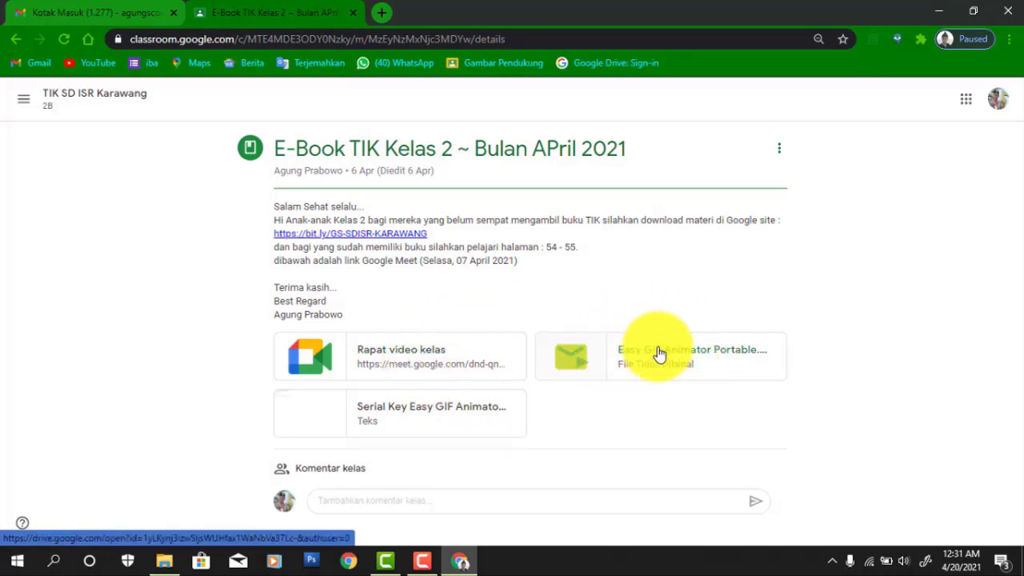
left_click(700, 356)
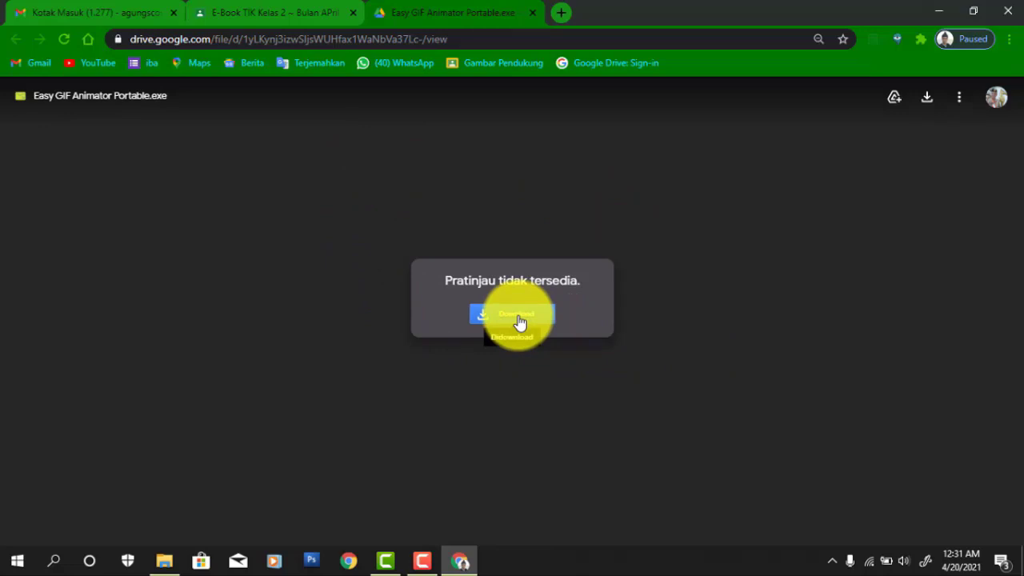
Step: Download Easy GIF Animator Portable.exe from Google Drive, accepting the download despite the missing virus scan
left_click(518, 316)
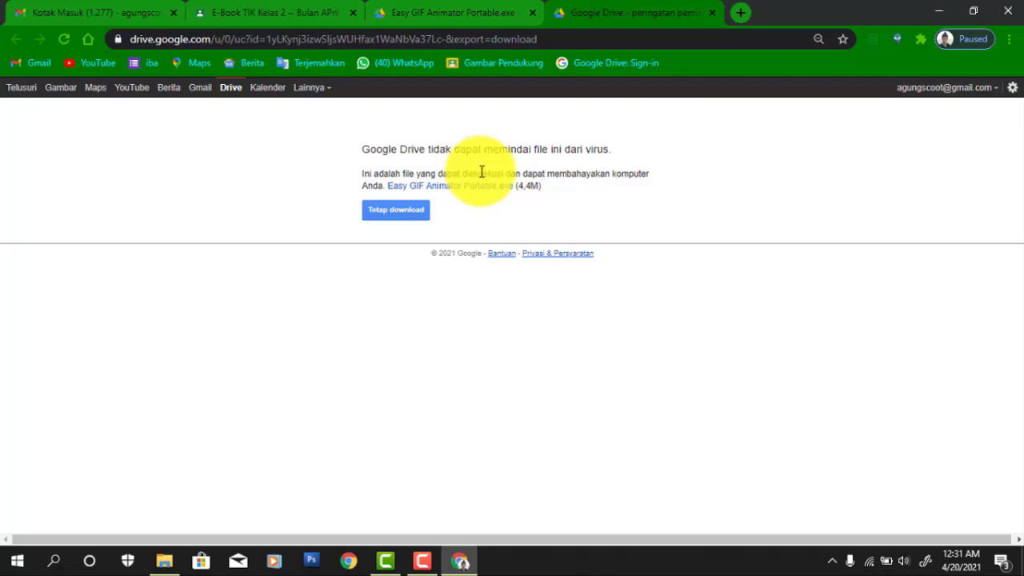
key("ctrl+plus")
key("ctrl+plus")
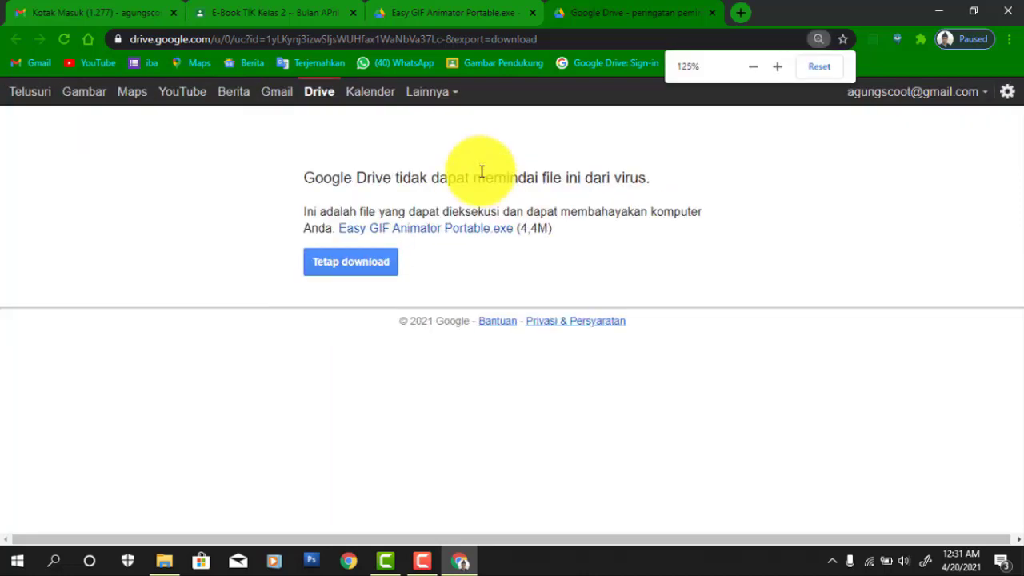
key("ctrl+plus")
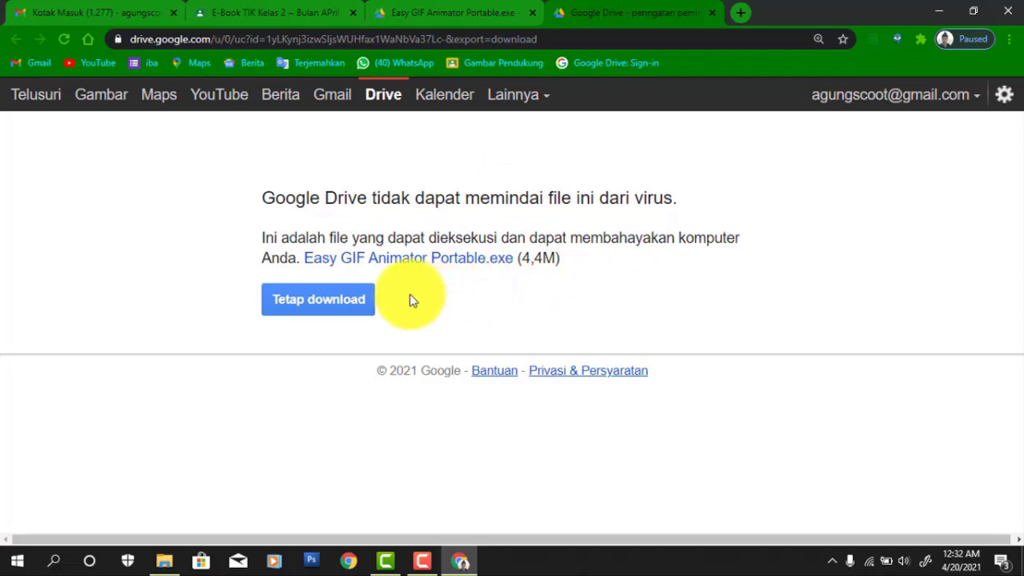
left_click(304, 299)
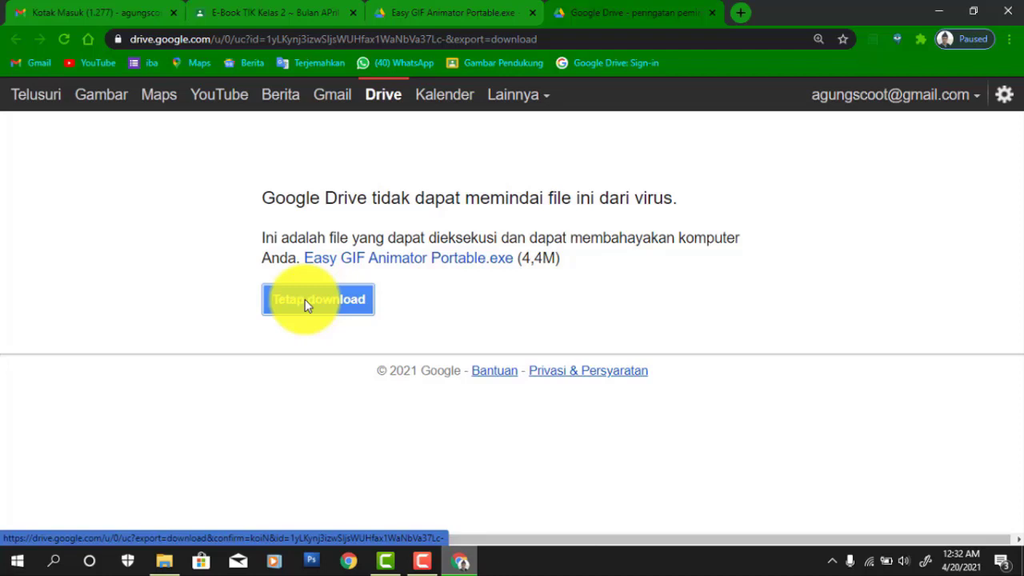
left_click(305, 299)
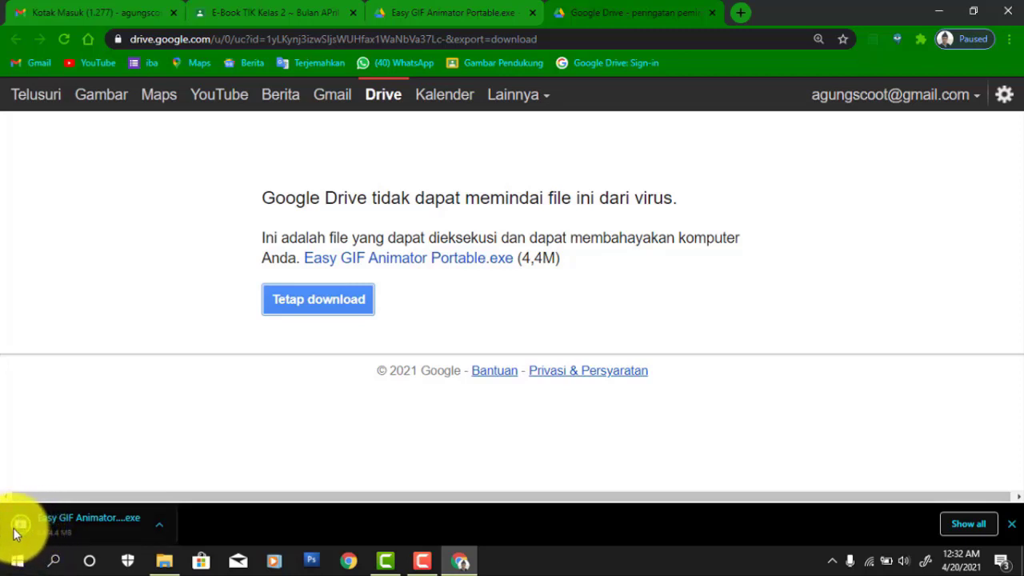
left_click(422, 562)
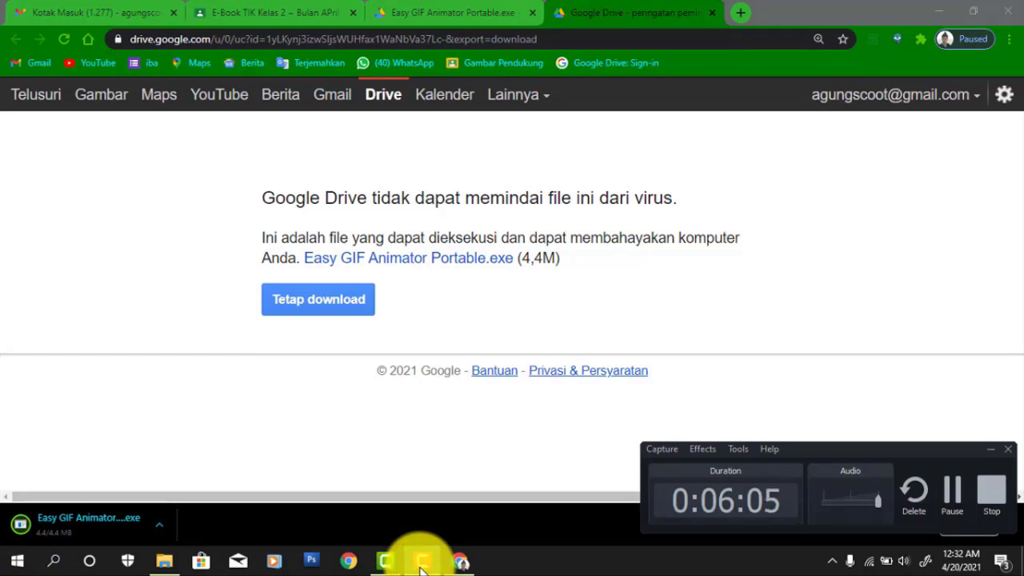
left_click(421, 563)
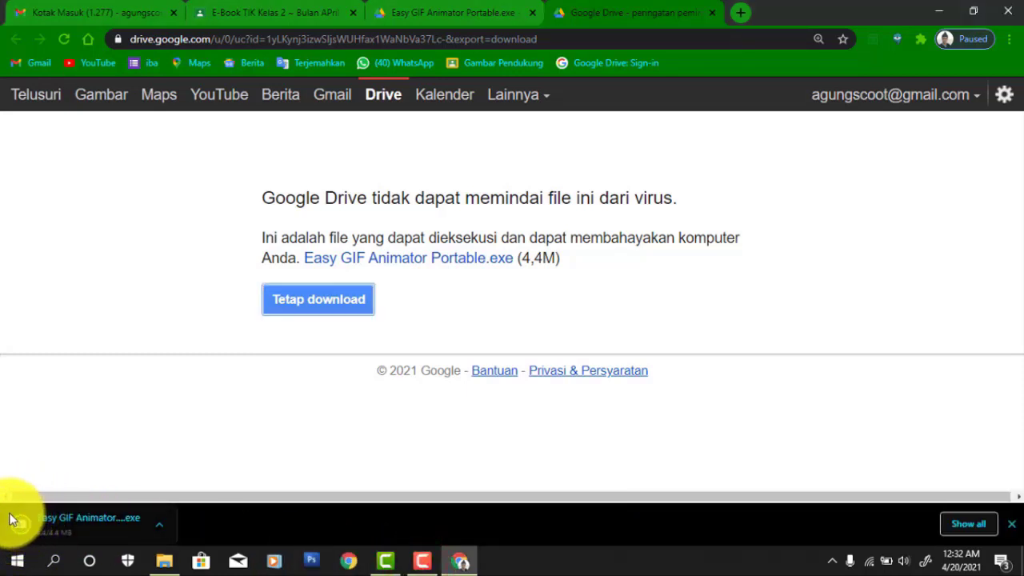
Step: Switch to File Explorer, open the Downloads folder and select the Easy GIF Animator Portable file
left_click(32, 524)
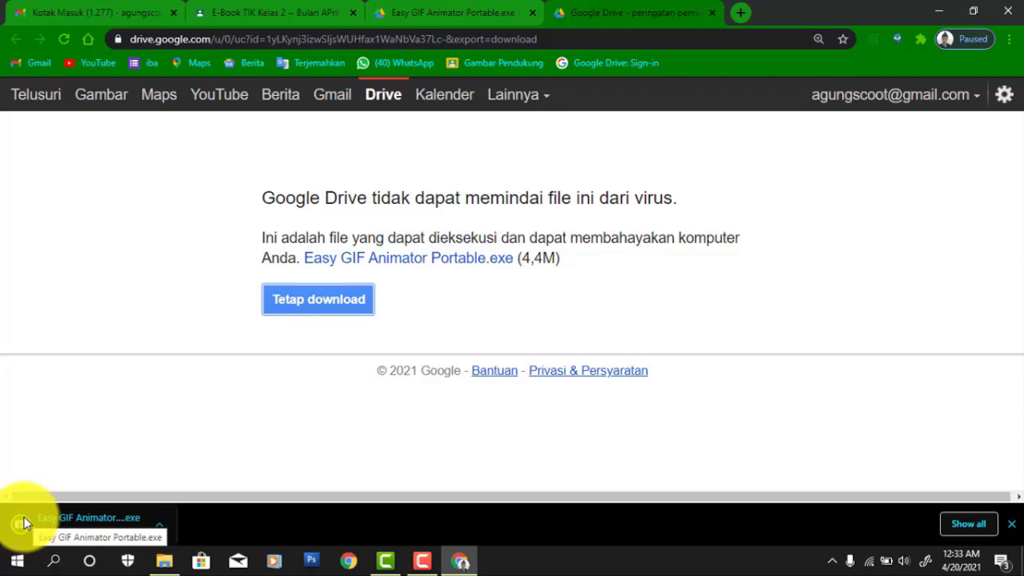
left_click(165, 565)
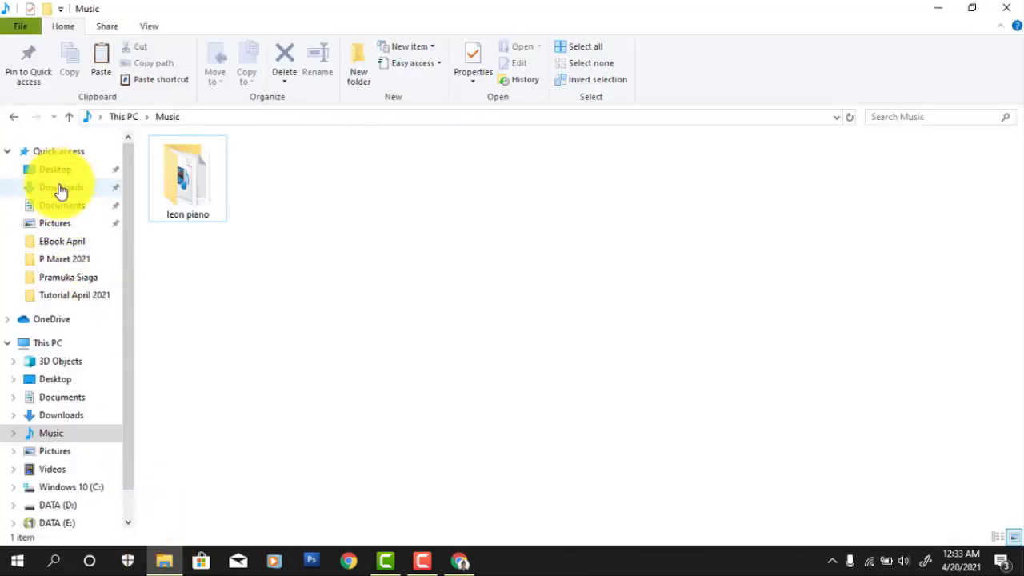
left_click(60, 189)
left_click(61, 190)
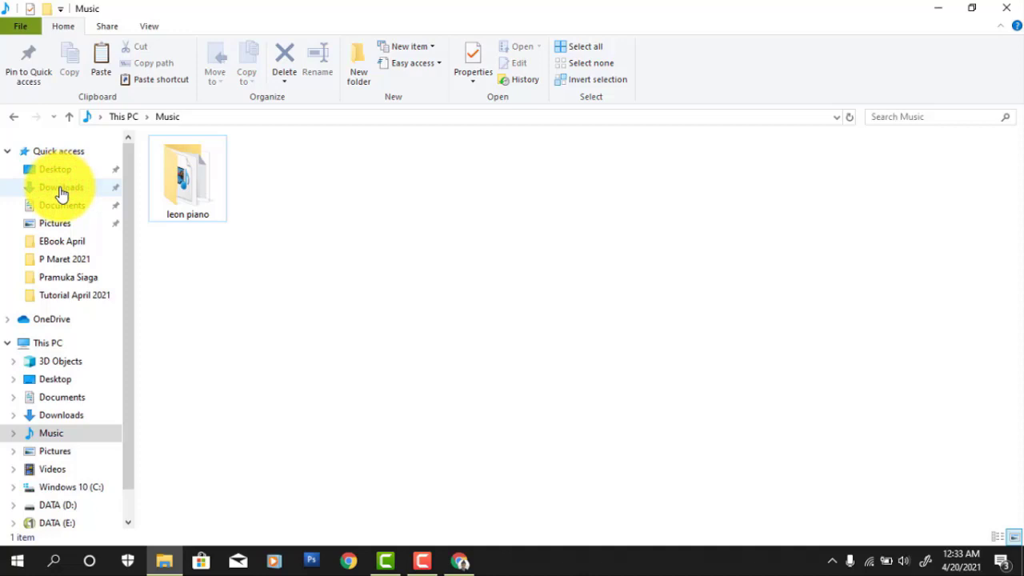
left_click(61, 190)
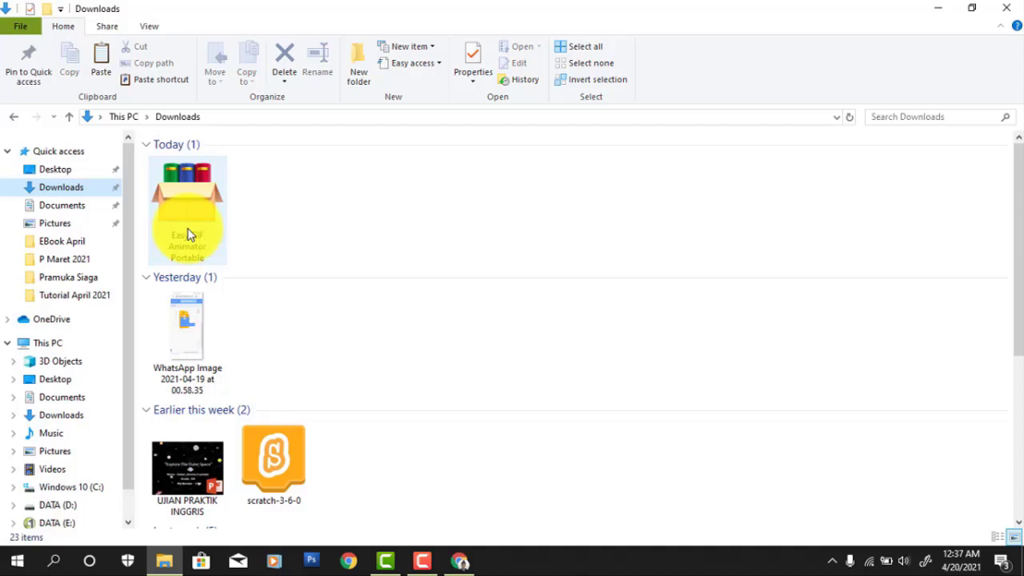
left_click(189, 233)
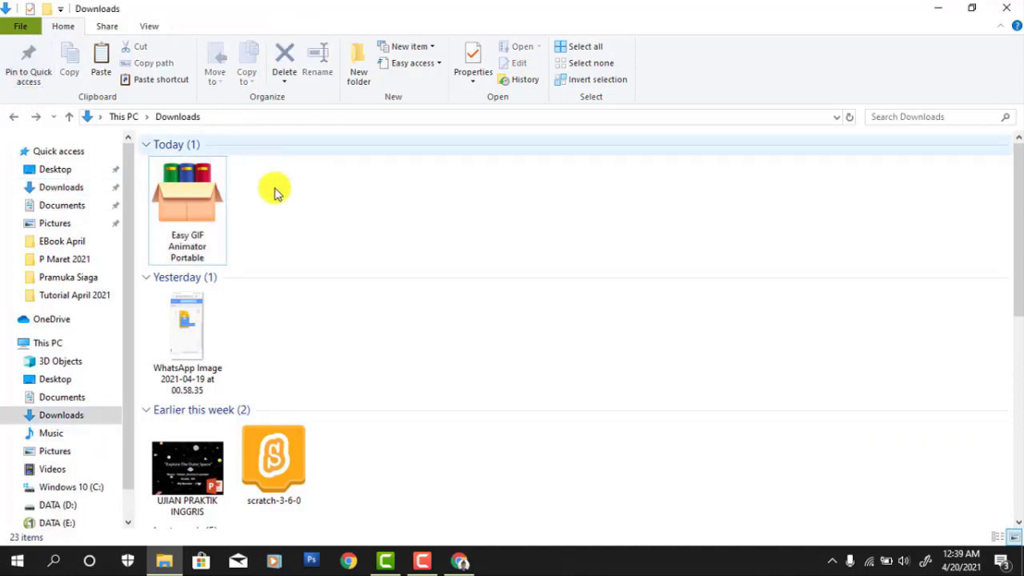
Step: Create a new folder named Aplikasi in the Downloads folder
left_click(313, 233)
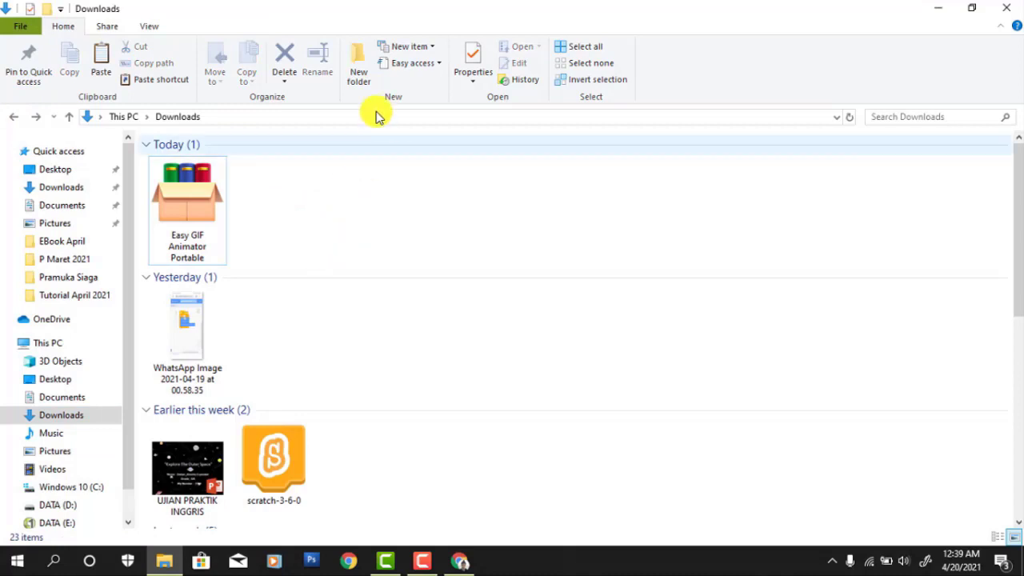
left_click(358, 64)
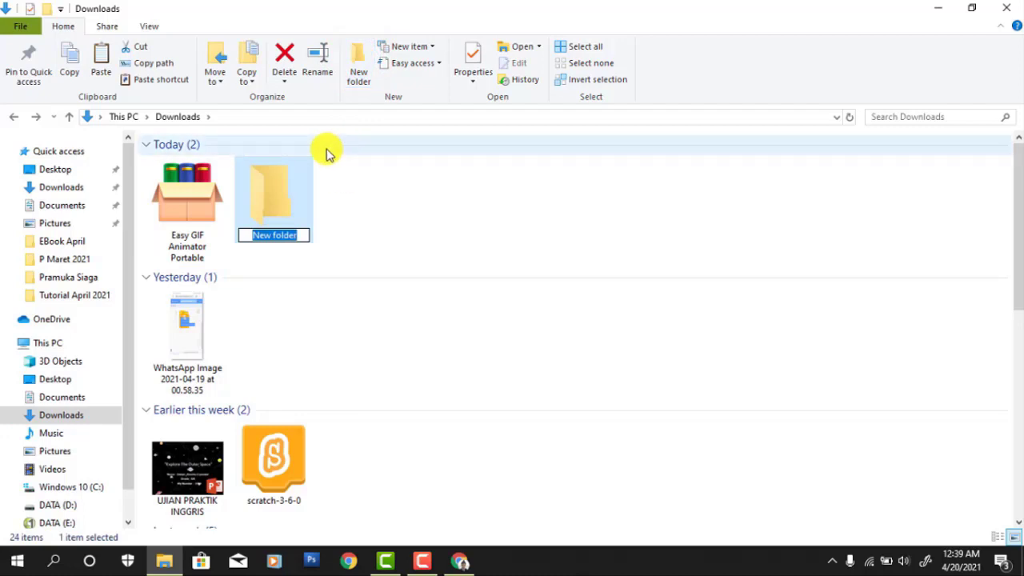
type("Aplikasi")
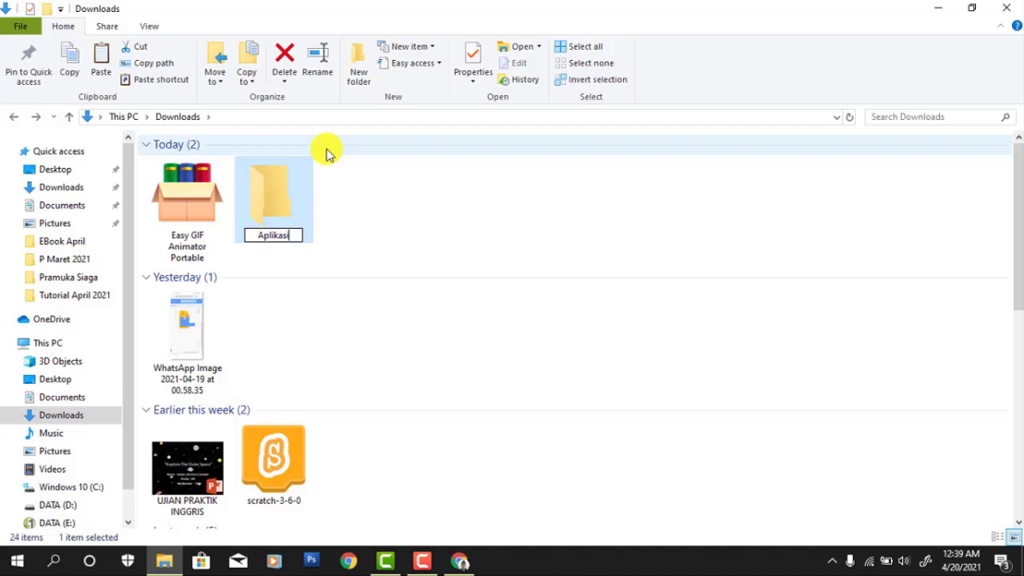
left_click(347, 193)
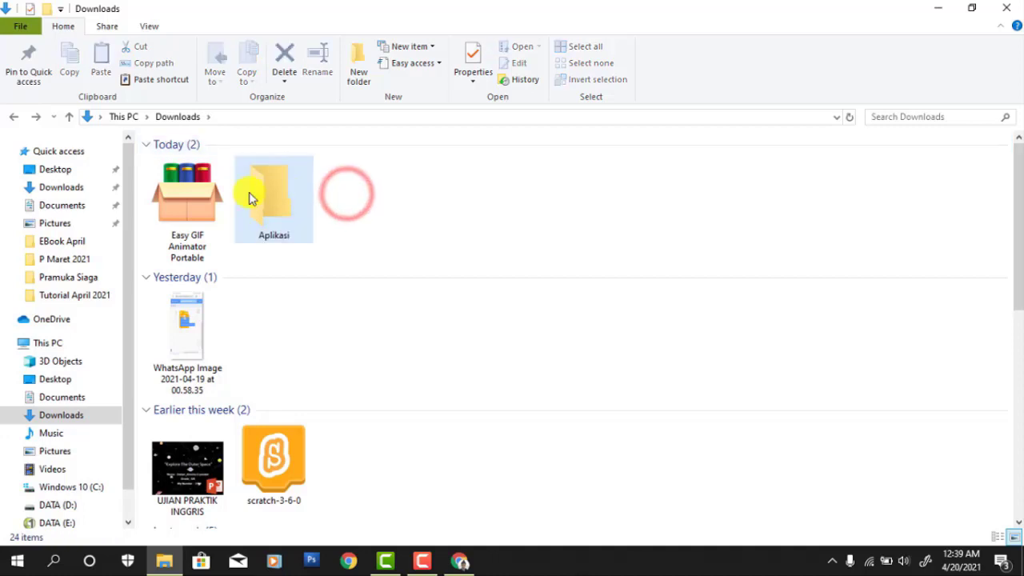
Step: Move the Easy GIF Animator Portable file into the Aplikasi folder and open that folder
left_click(191, 197)
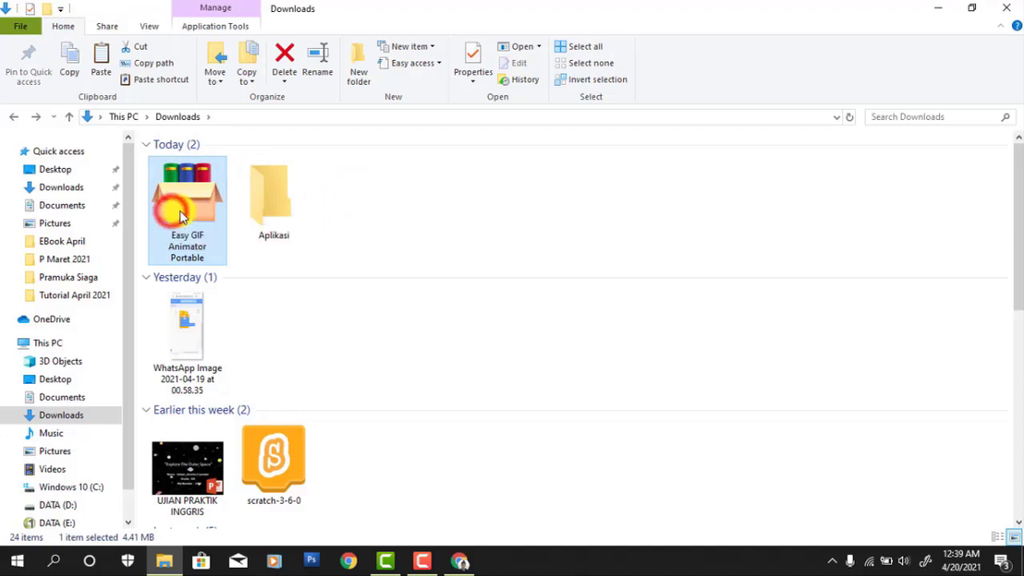
left_click_drag(170, 215, 277, 221)
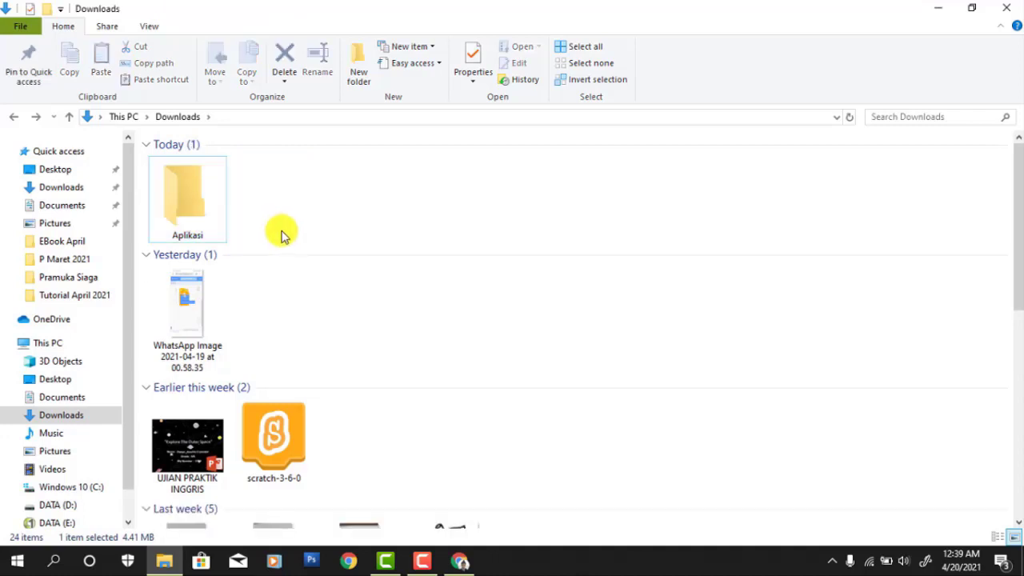
double_click(192, 204)
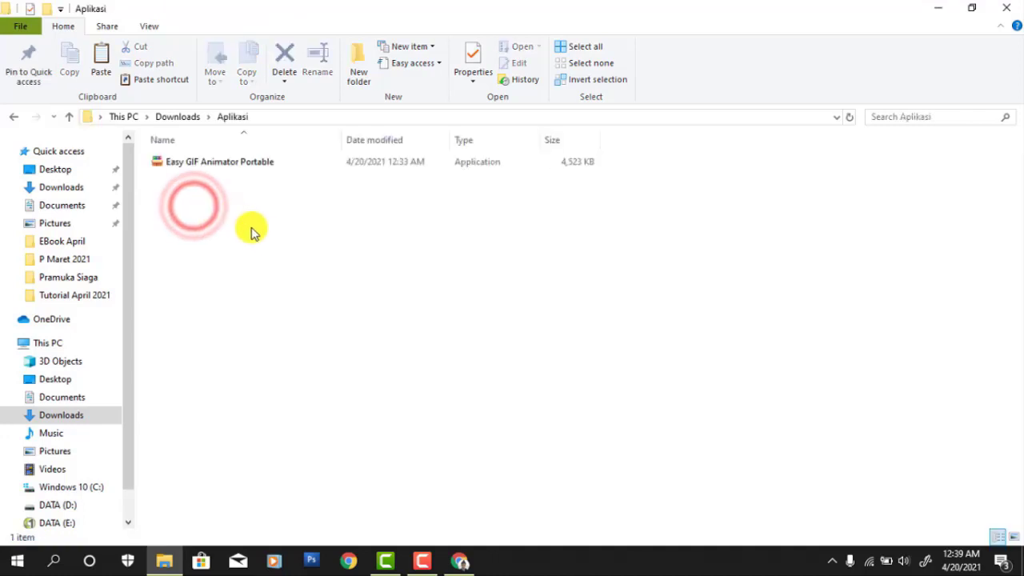
Step: Extract the Easy GIF Animator Portable file with WinRAR into an Easy GIF Animator Portable subfolder of Aplikasi, keeping the default extraction options
left_click(253, 168)
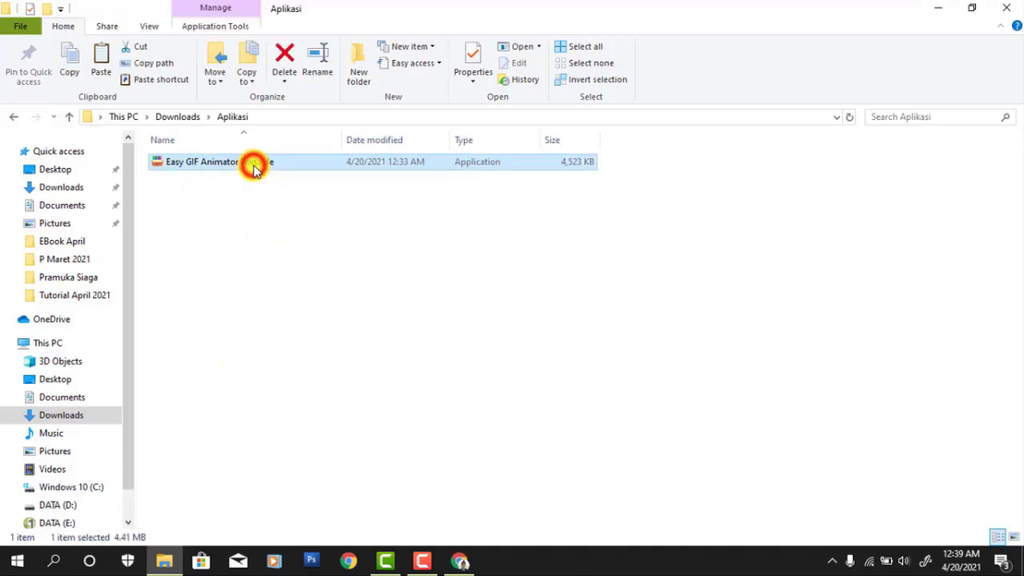
right_click(253, 169)
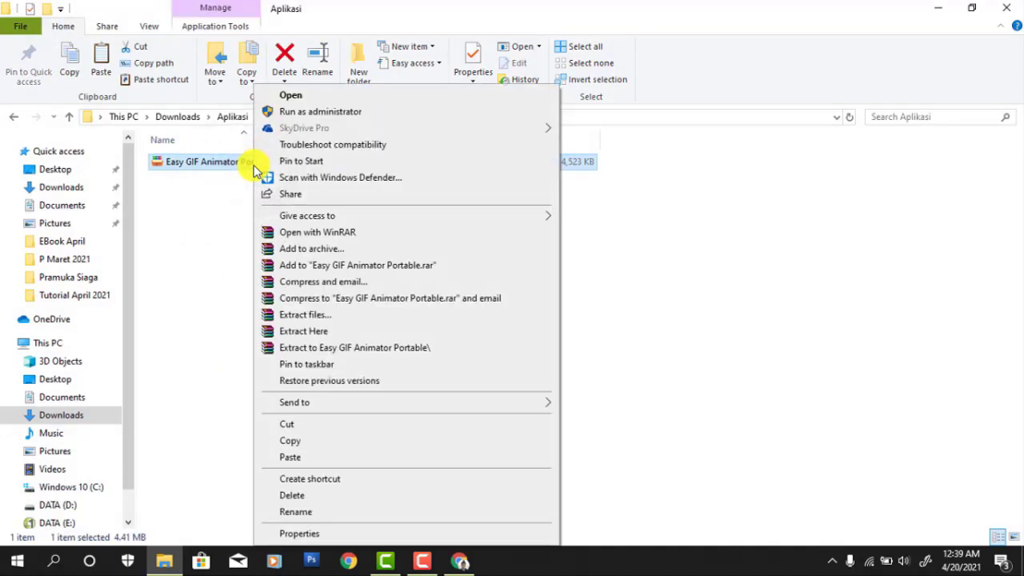
left_click(320, 315)
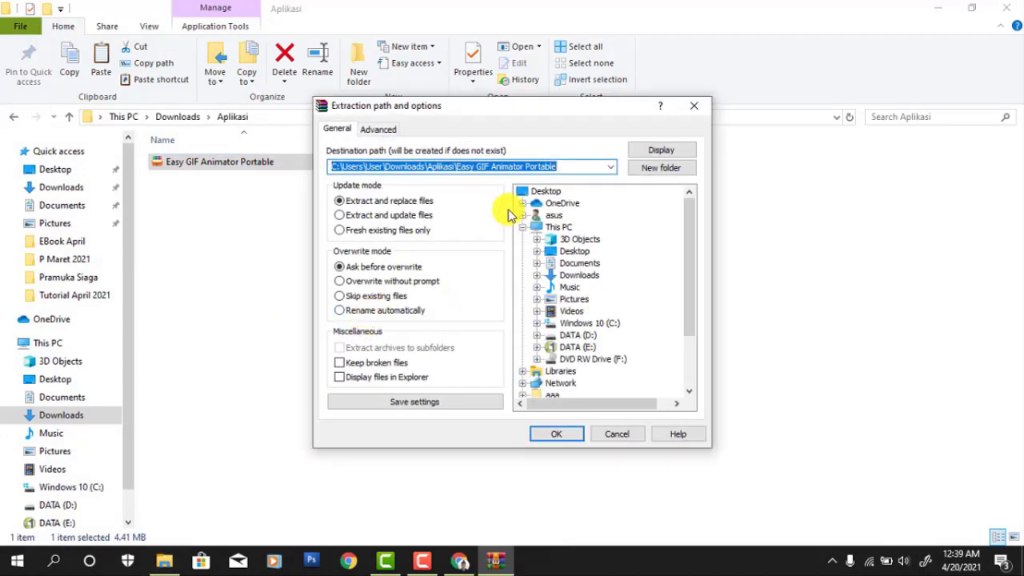
left_click(551, 433)
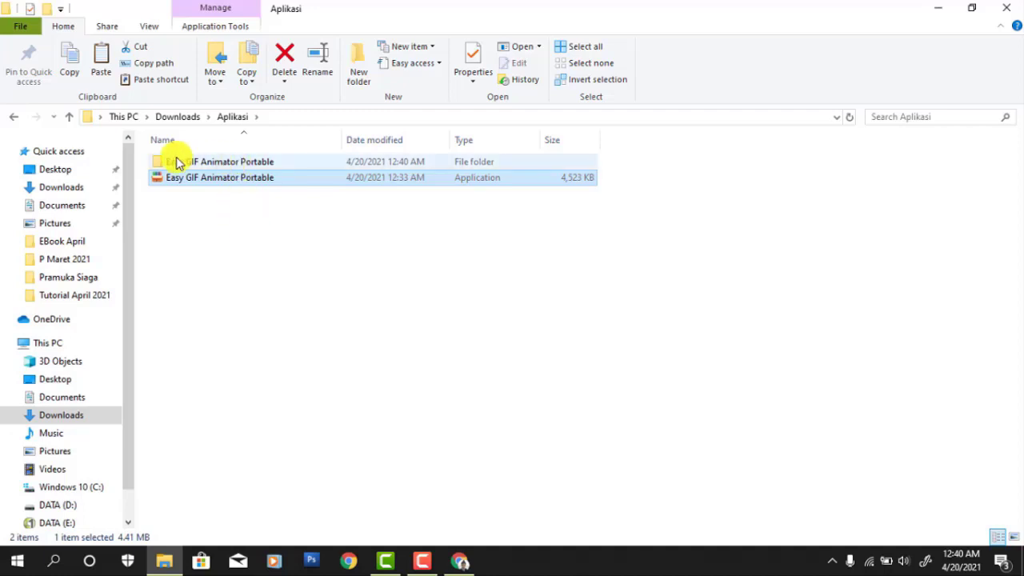
Step: Open the extracted Easy GIF Animator Portable folder and run the gifan application as administrator, closing it once its welcome screen has loaded
mouse_move(270, 161)
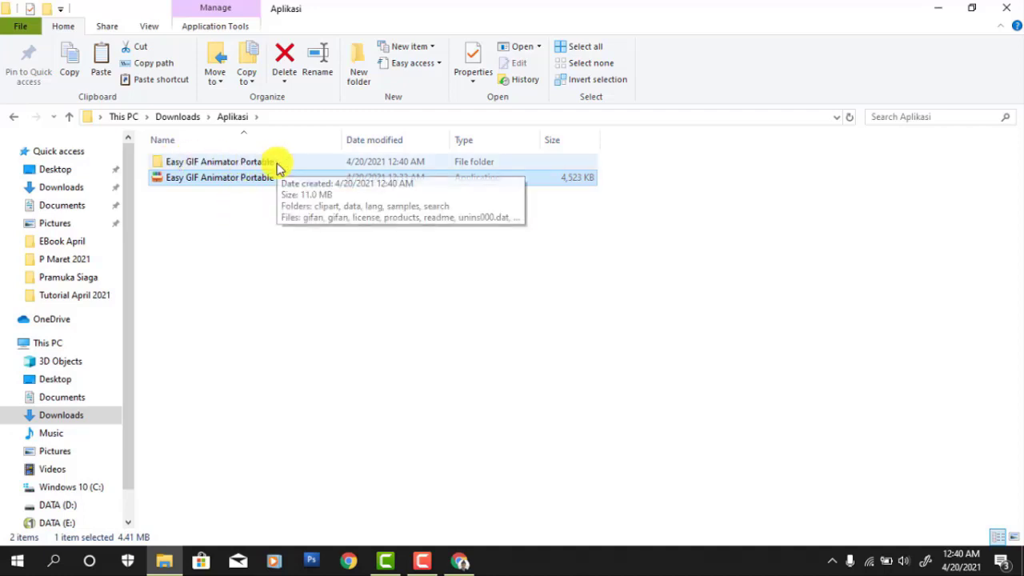
double_click(229, 163)
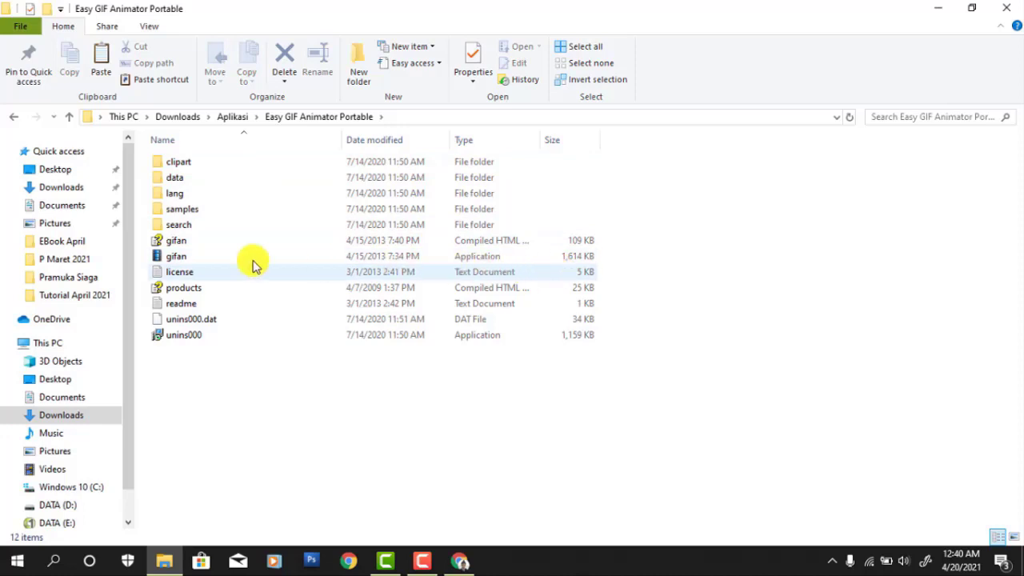
left_click(164, 258)
right_click(164, 260)
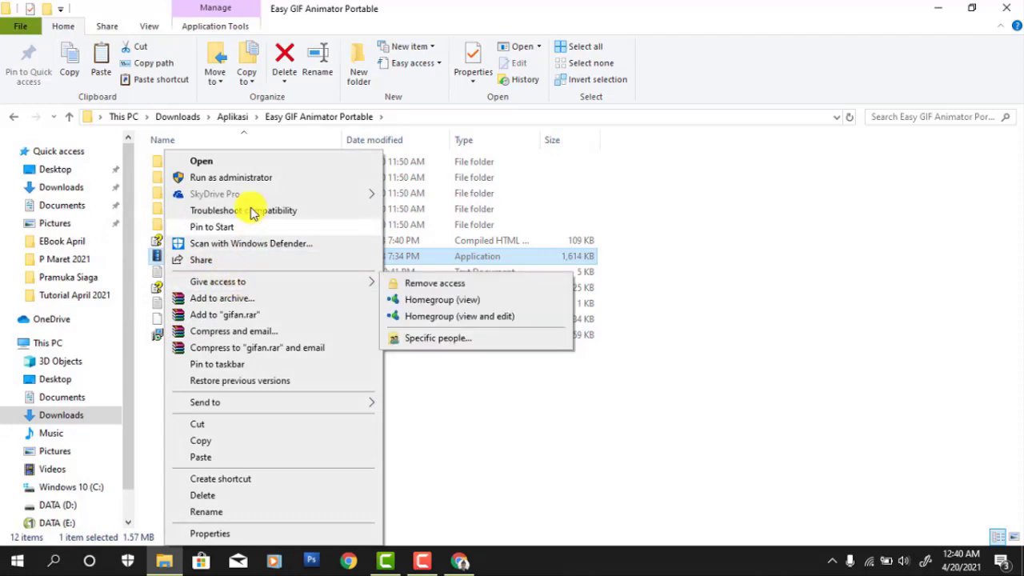
left_click(256, 179)
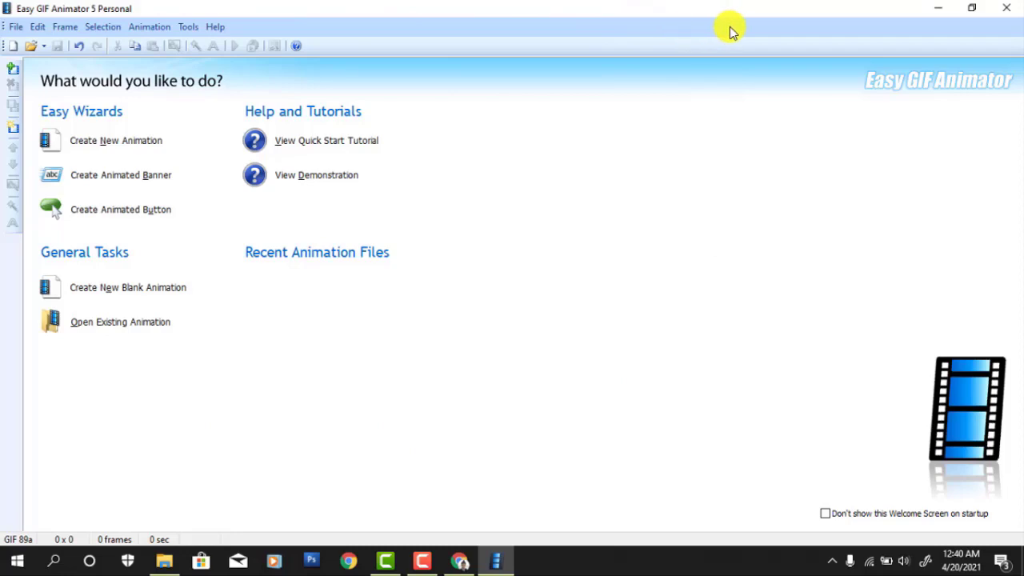
left_click(1014, 10)
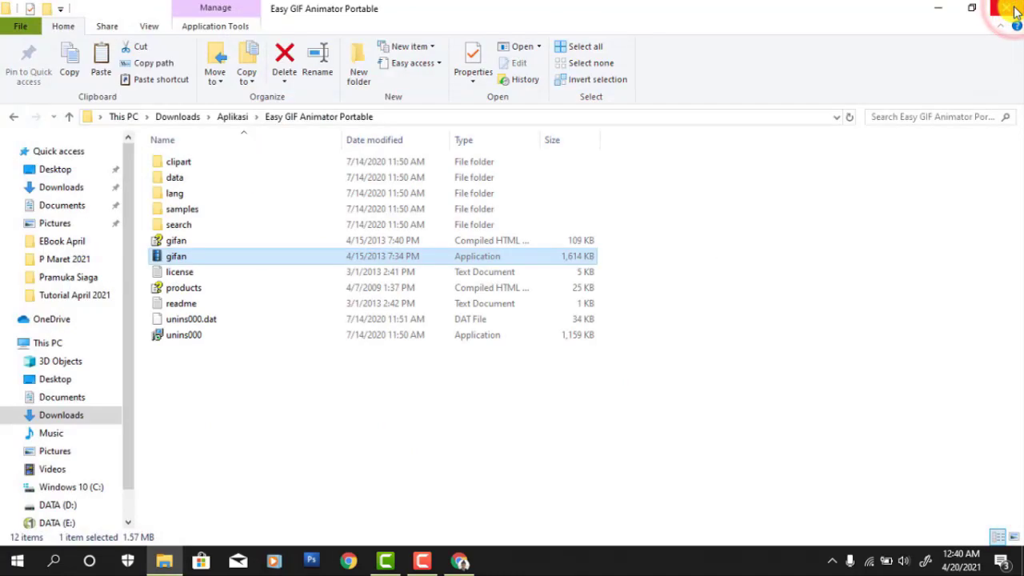
Step: Create a desktop shortcut for the gifan application
right_click(204, 267)
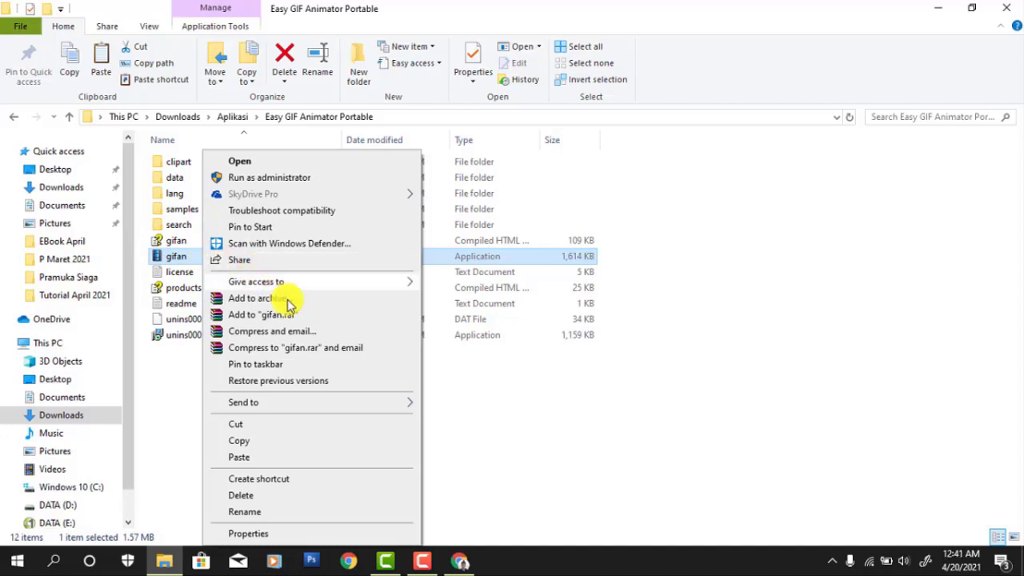
mouse_move(336, 404)
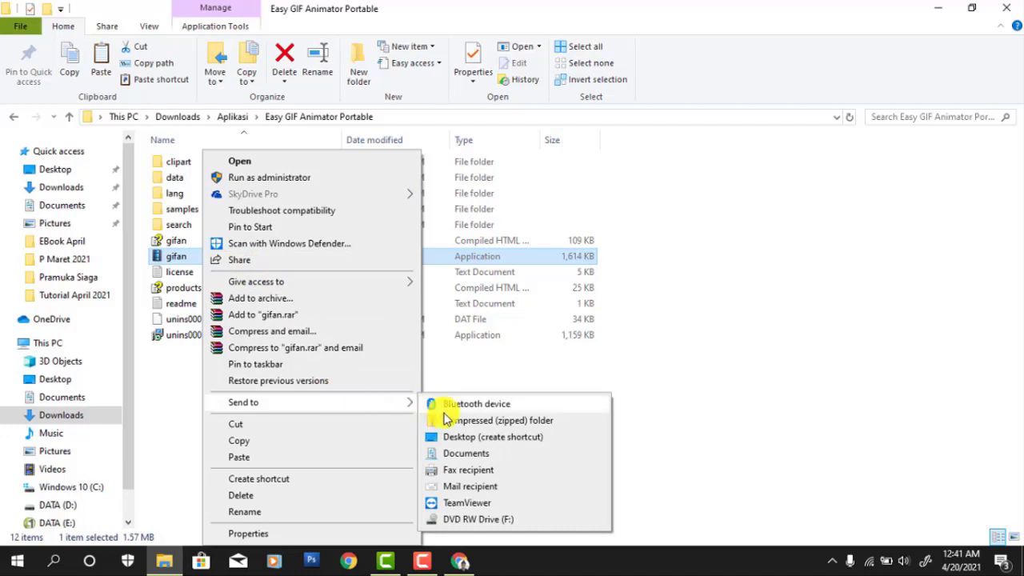
left_click(480, 440)
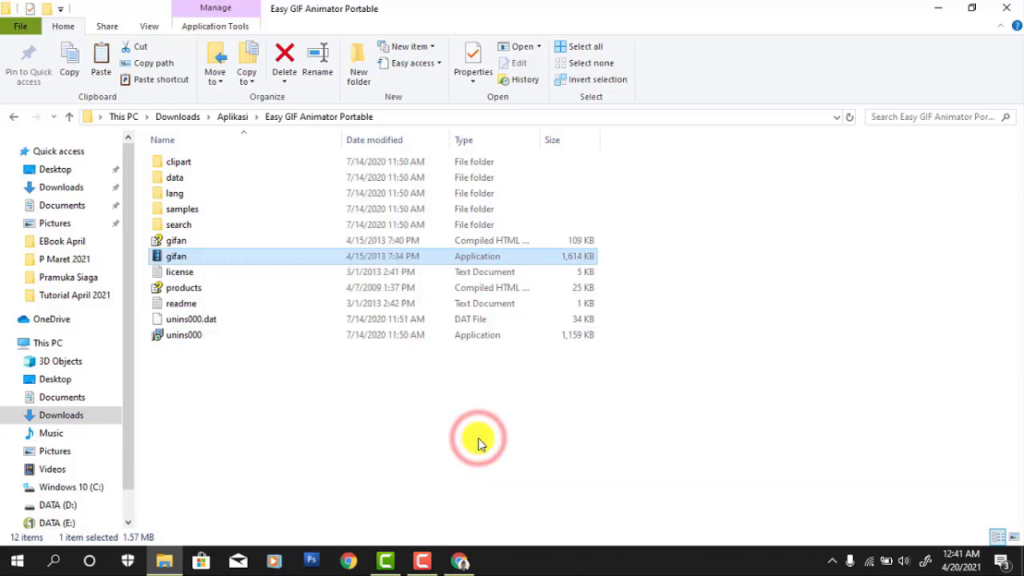
Step: Minimize the open windows to reach the desktop and turn on the display of desktop icons
left_click(938, 8)
left_click(940, 10)
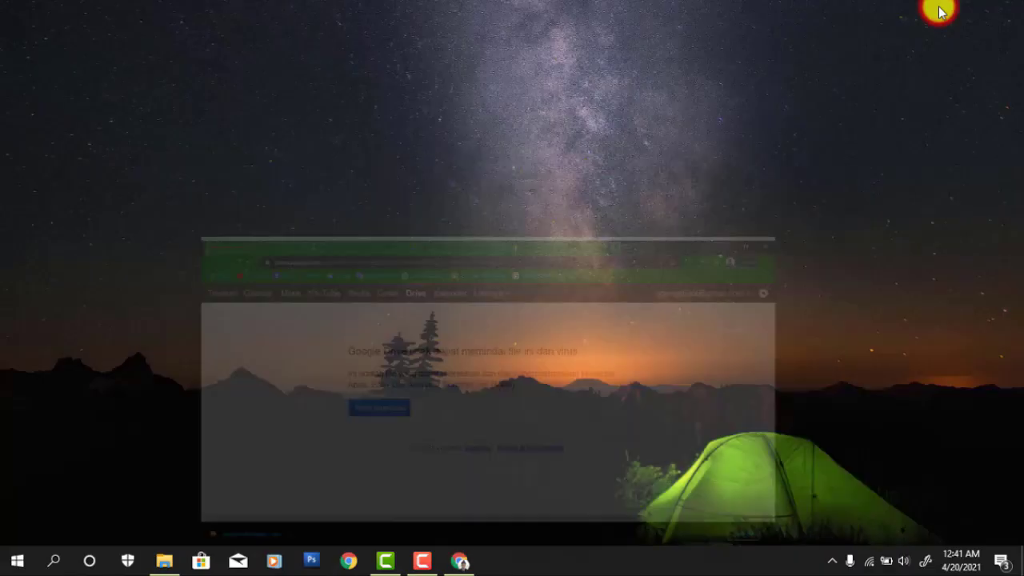
right_click(588, 77)
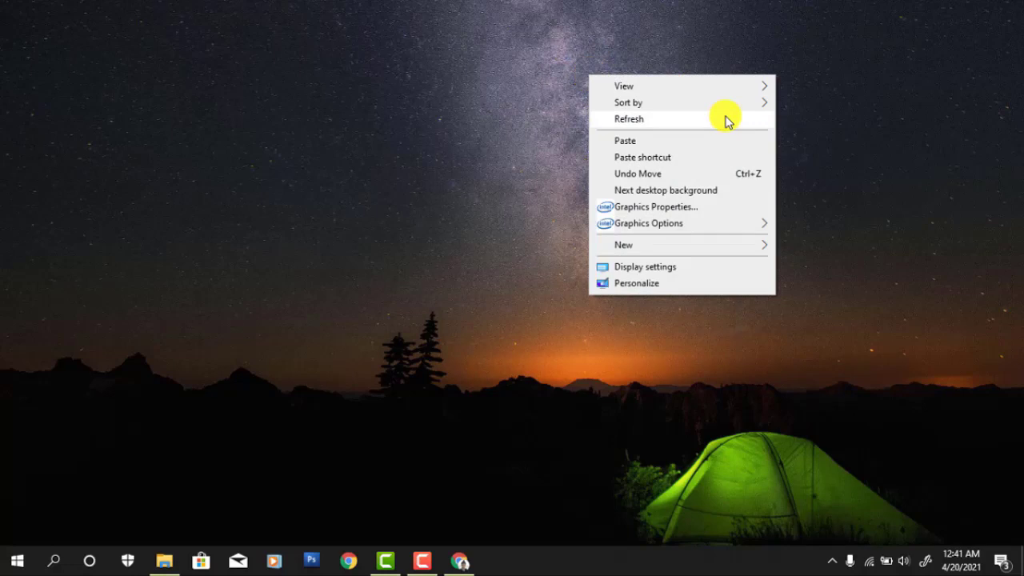
left_click(722, 86)
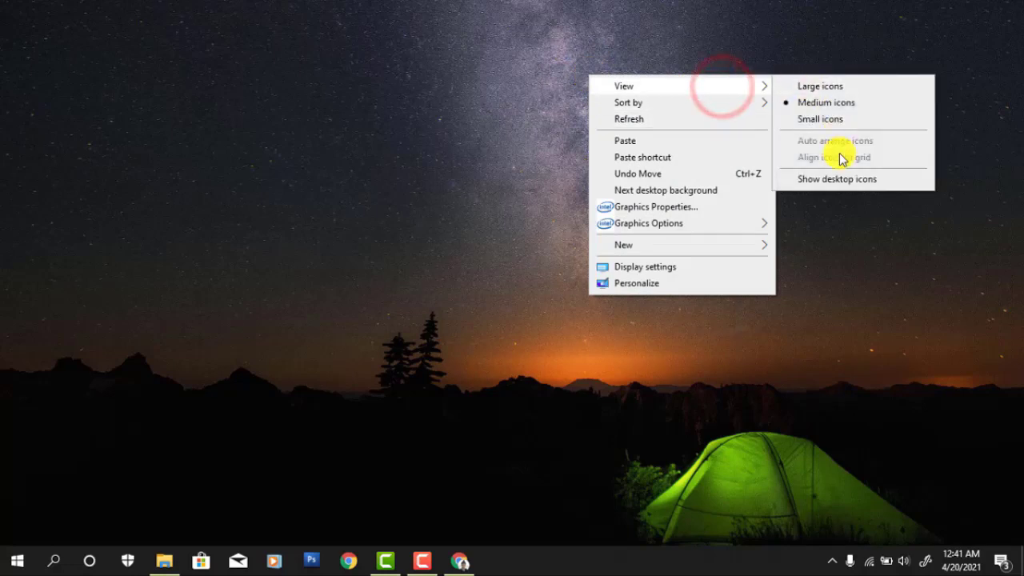
left_click(836, 180)
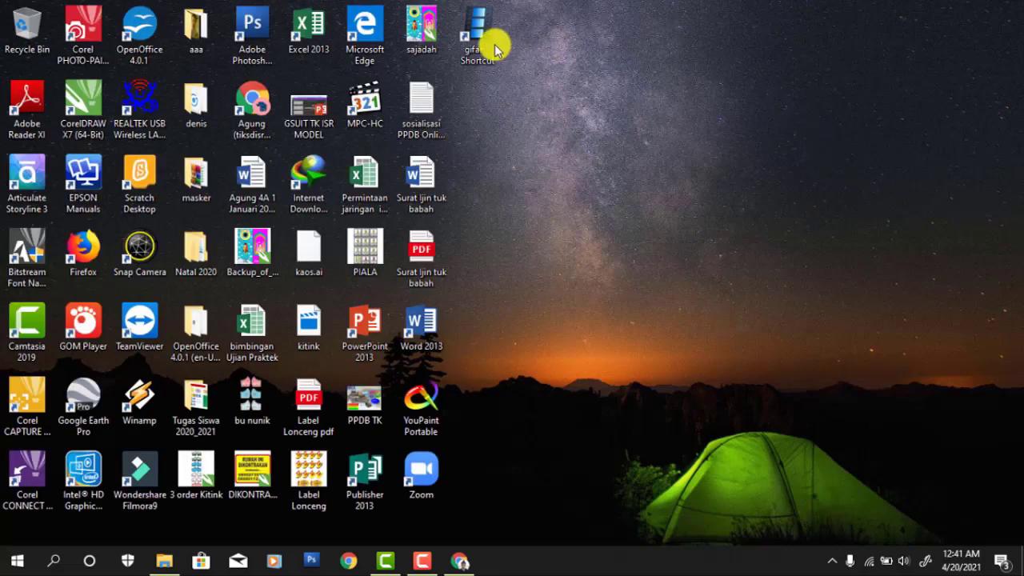
Step: Rename the gifan shortcut on the desktop as Easy gif
left_click(570, 39)
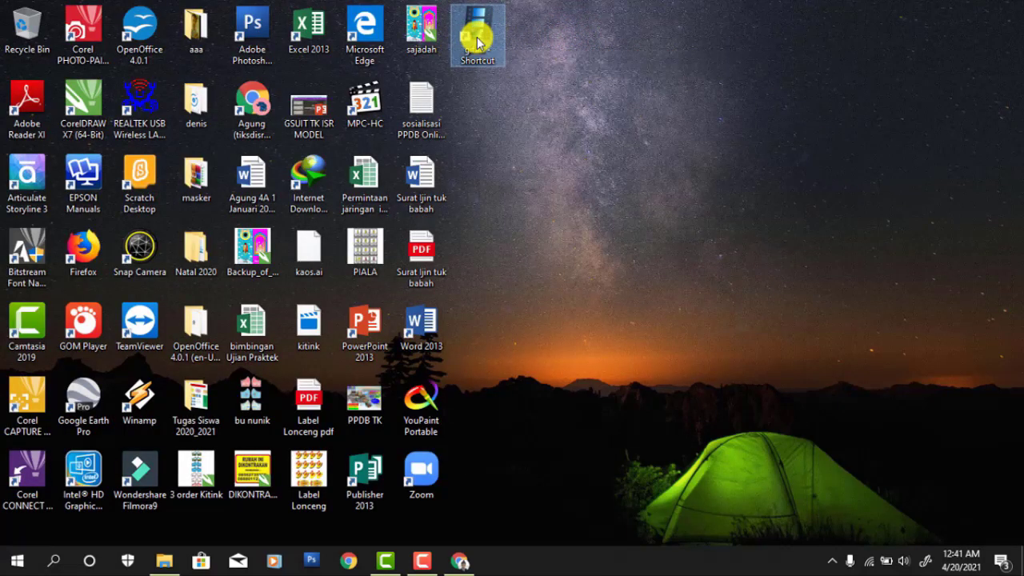
right_click(478, 42)
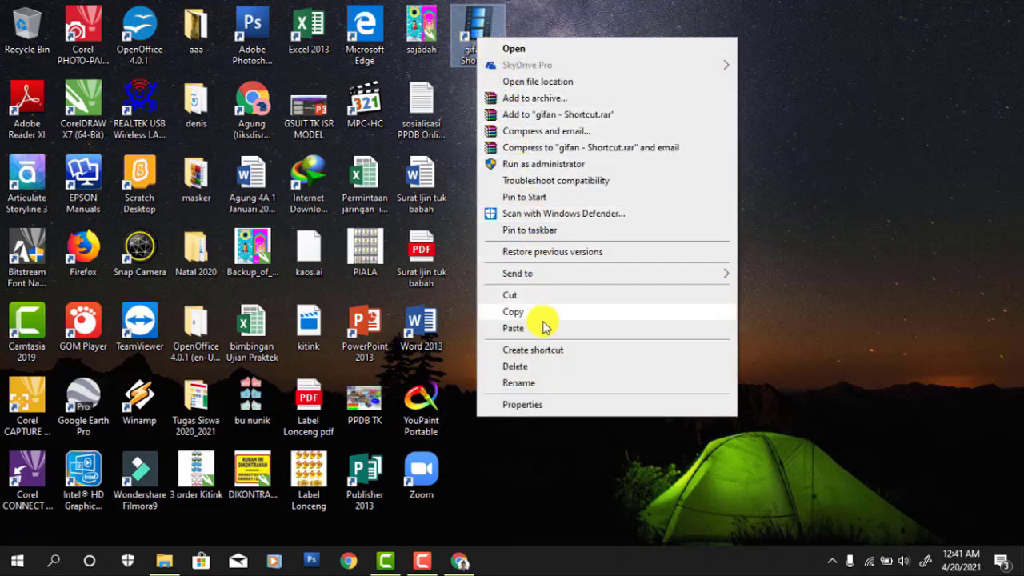
left_click(528, 384)
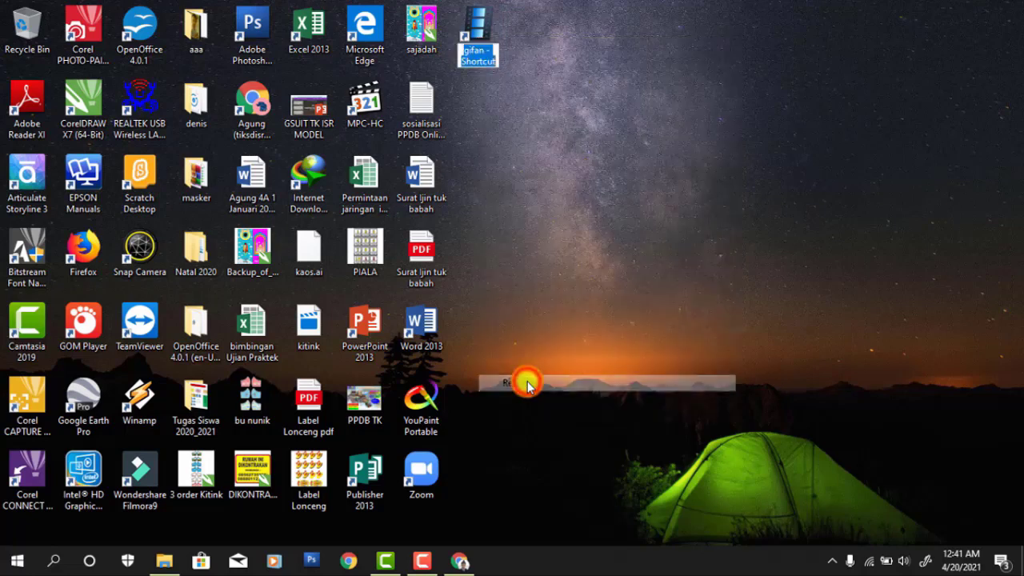
type("Easy gif")
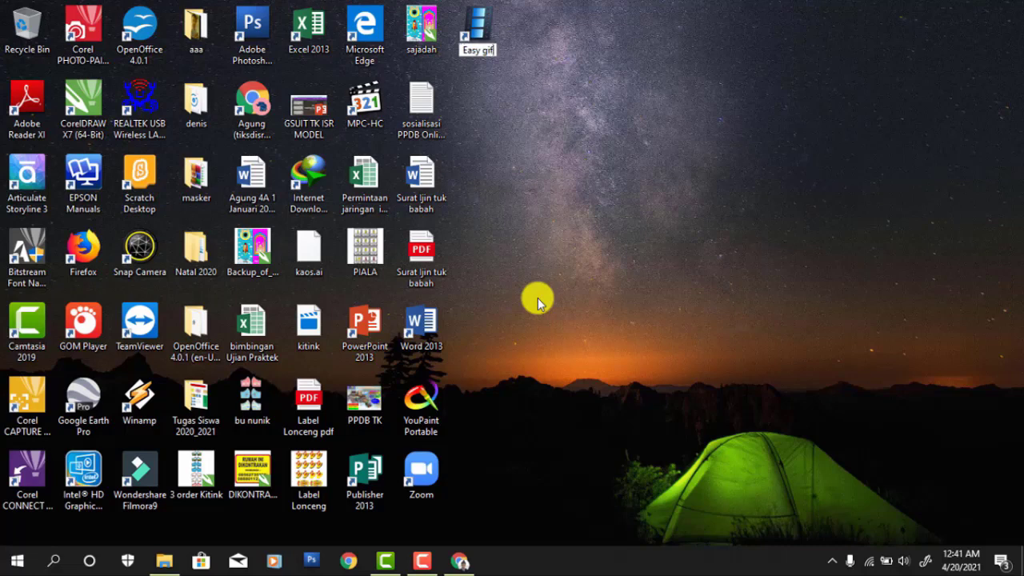
key("Return")
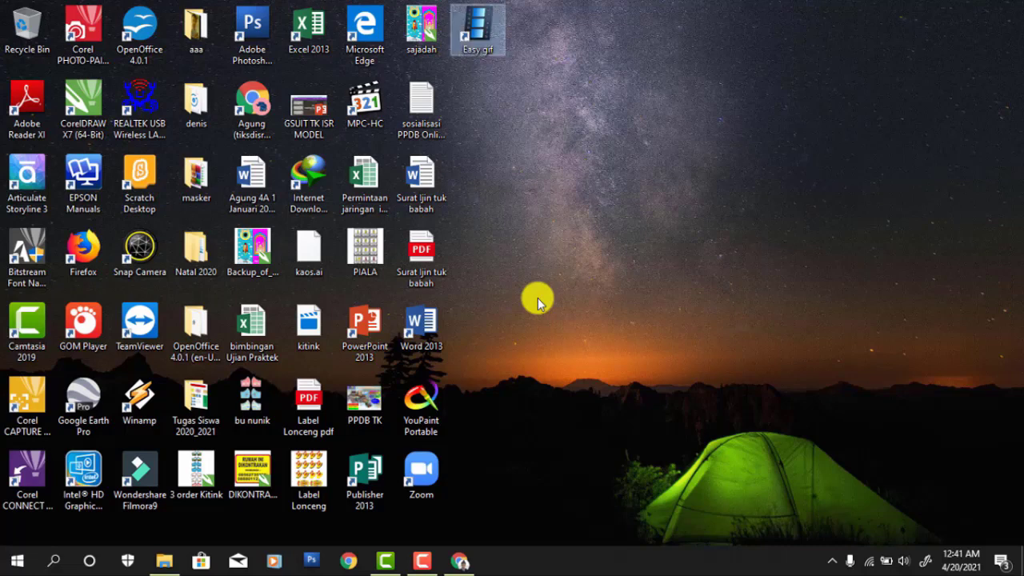
Step: Test the Easy gif desktop shortcut by launching Easy GIF Animator from it and closing the program again
left_click(641, 73)
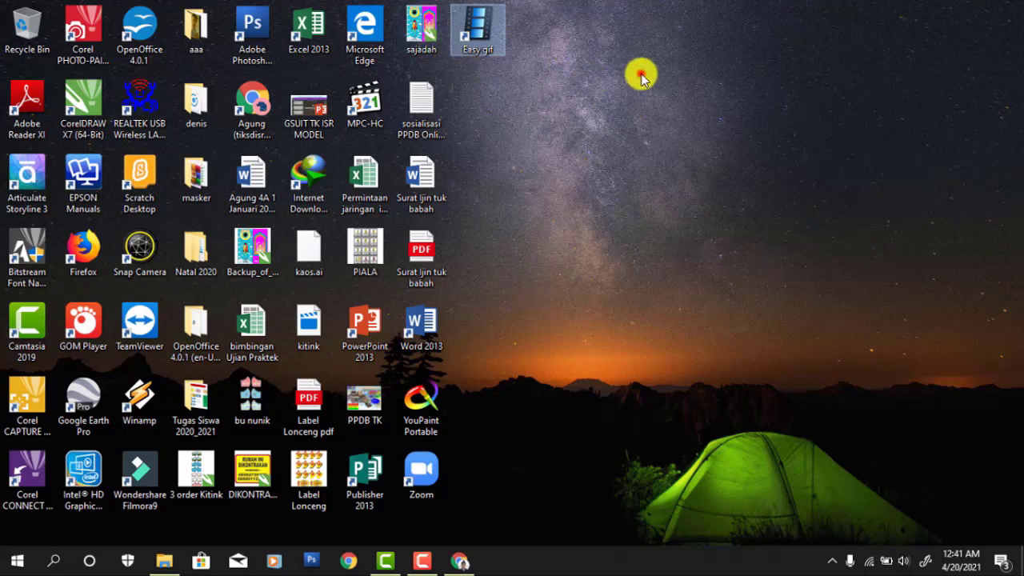
left_click(493, 31)
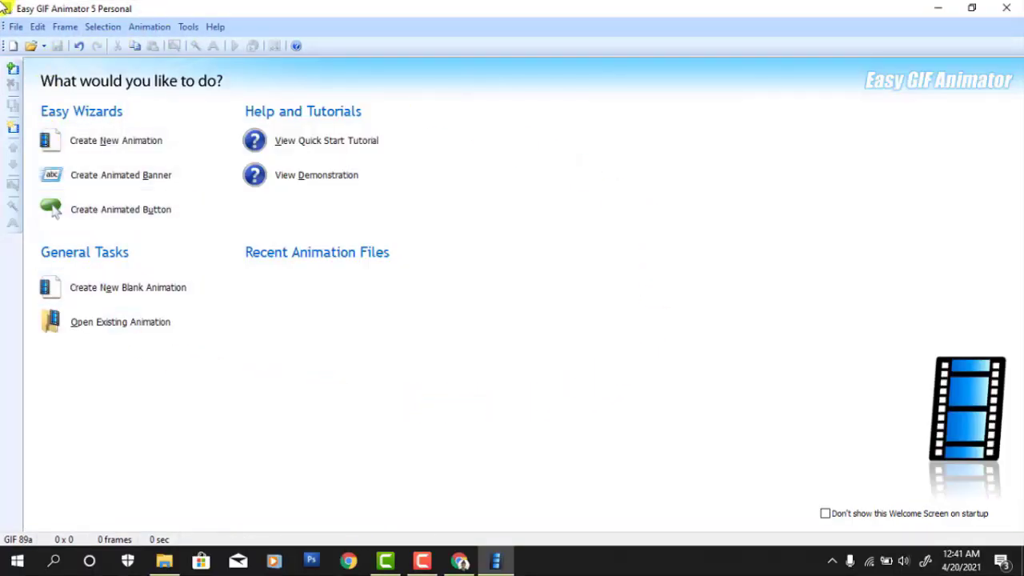
left_click(1009, 22)
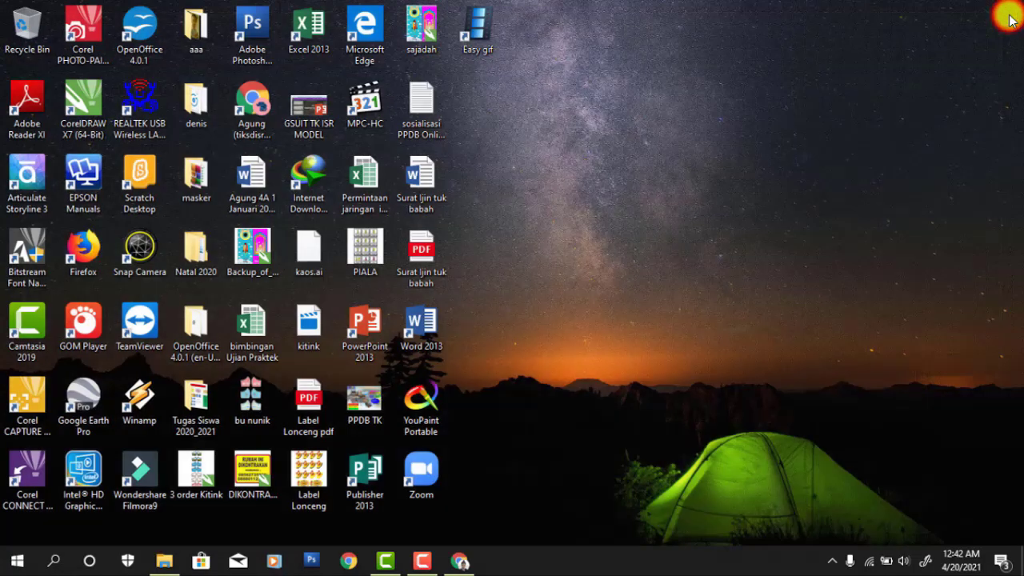
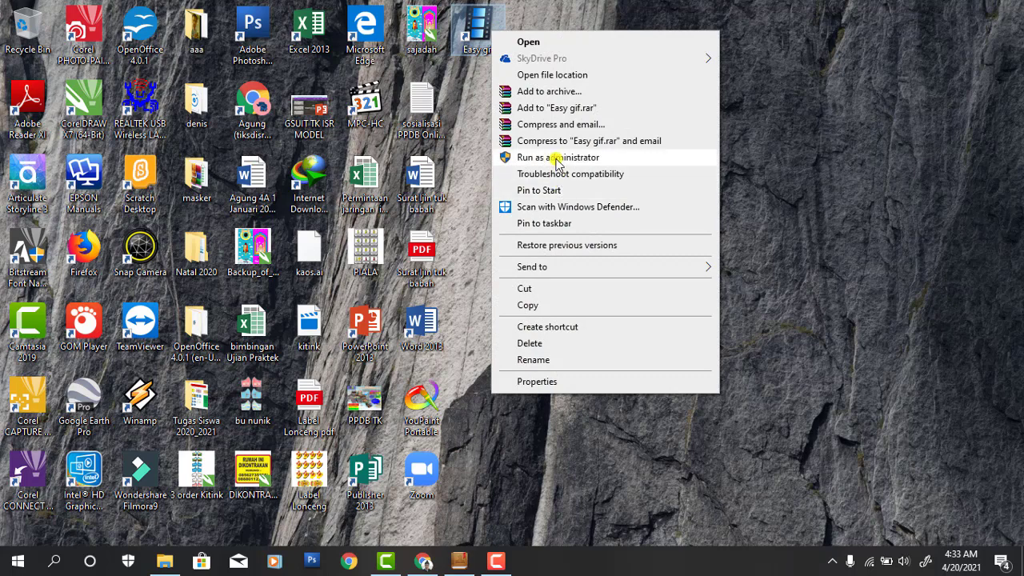
Step: Run Easy GIF Animator as administrator from the Easy gif desktop shortcut and create a new blank animation
left_click(642, 160)
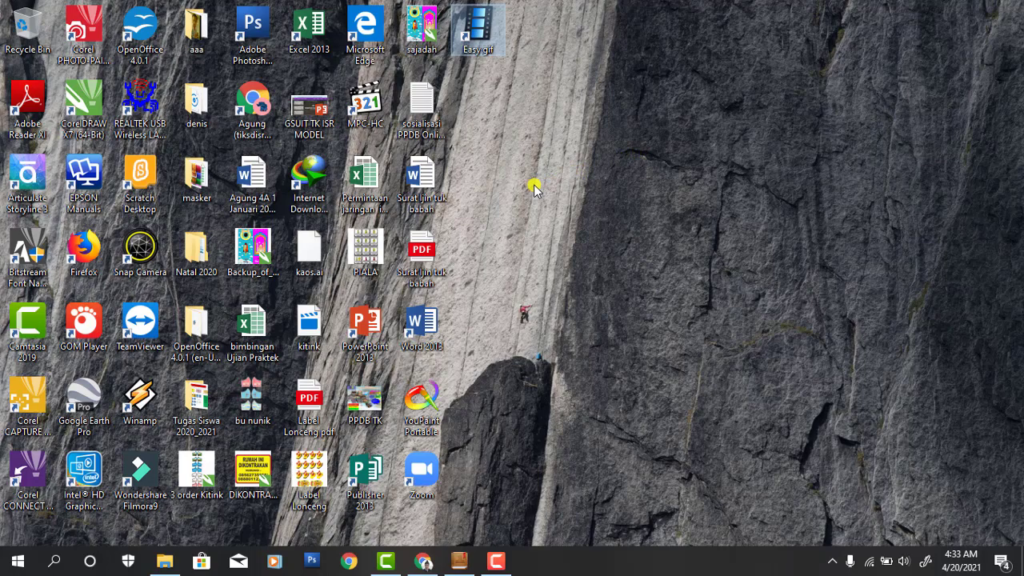
key("Return")
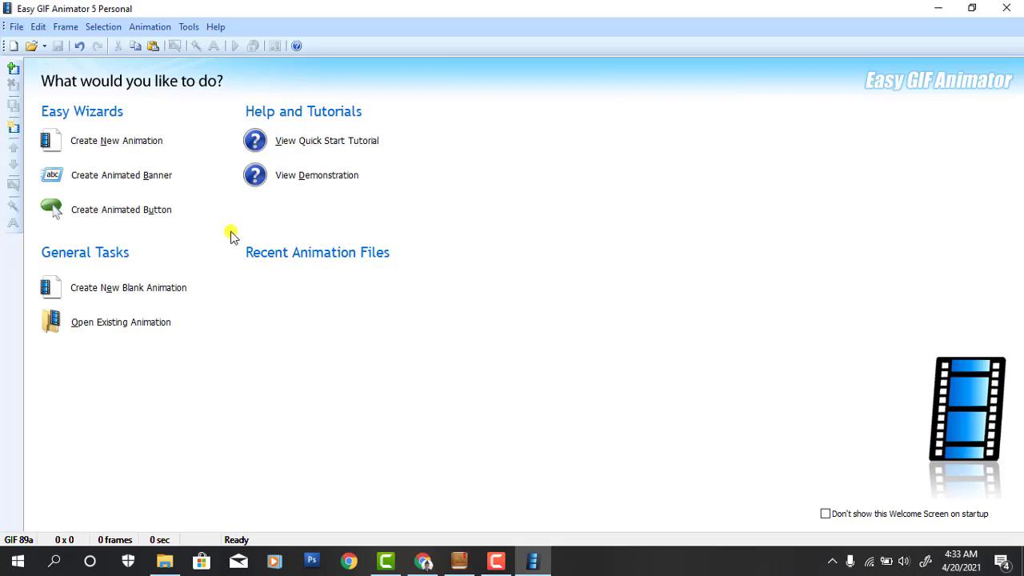
left_click(88, 288)
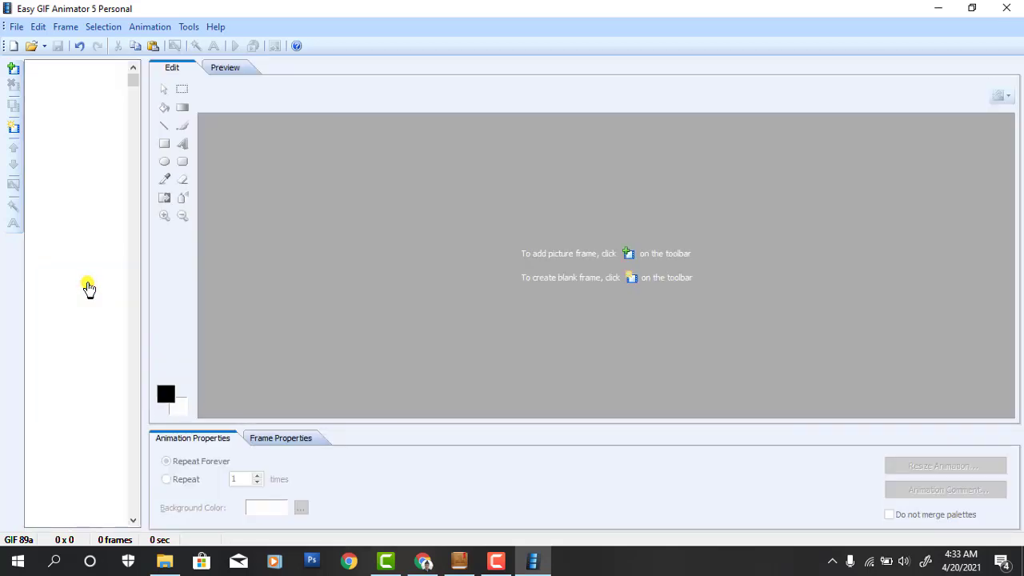
Step: Check the activity steps in the Smart Explorer Kelas 2 book and return to Easy GIF Animator
left_click(470, 565)
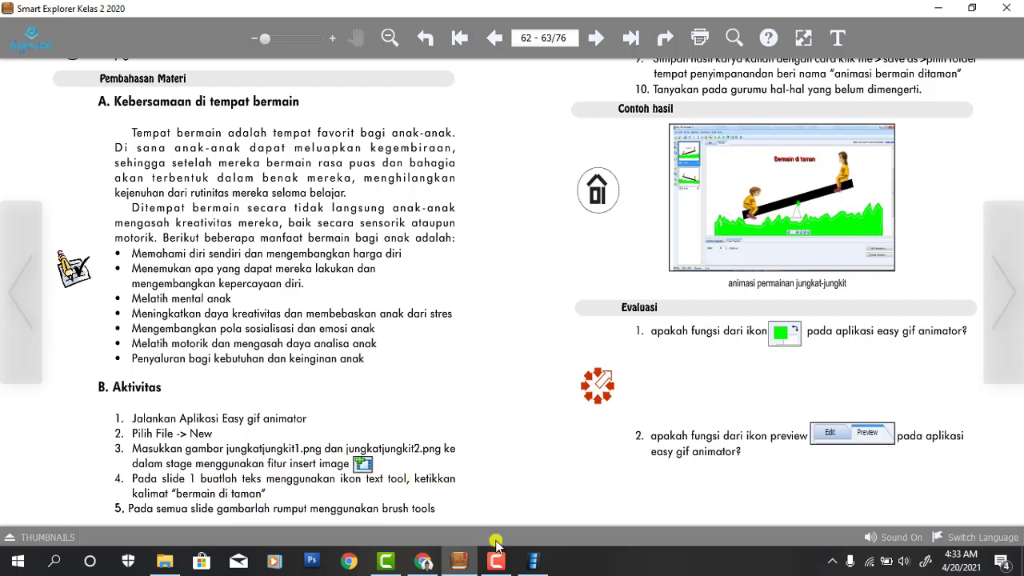
left_click(528, 562)
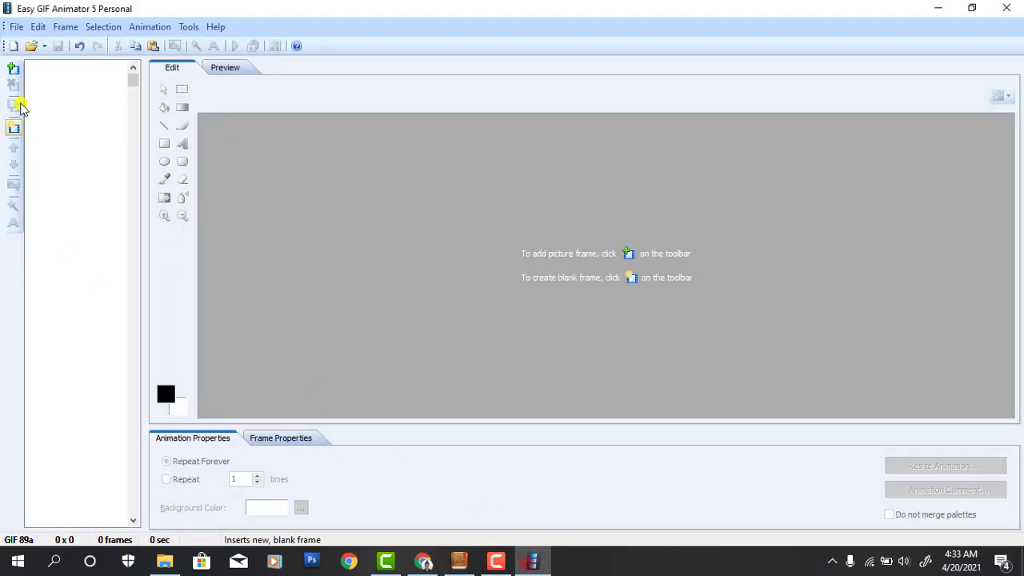
left_click(16, 26)
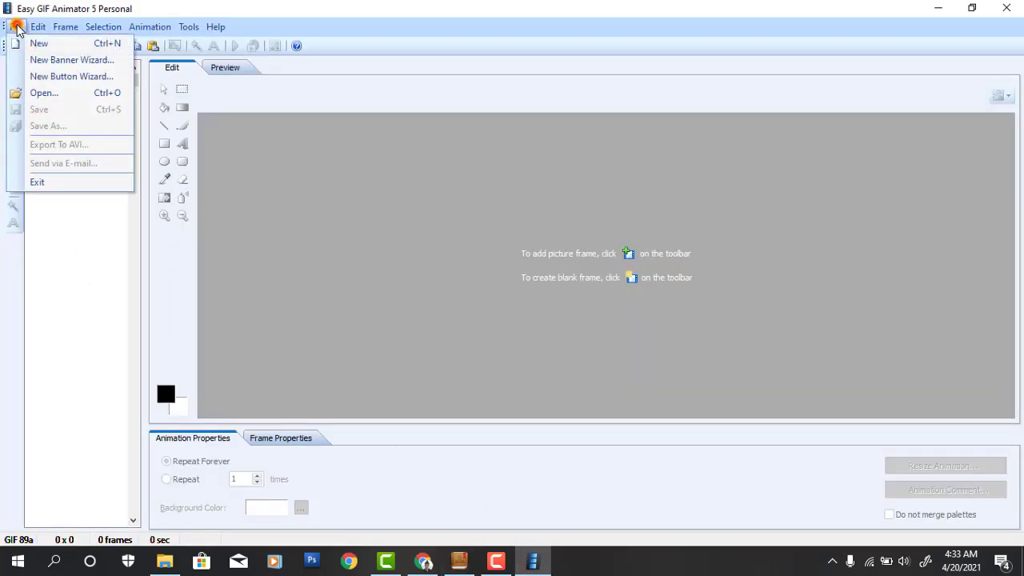
left_click(22, 39)
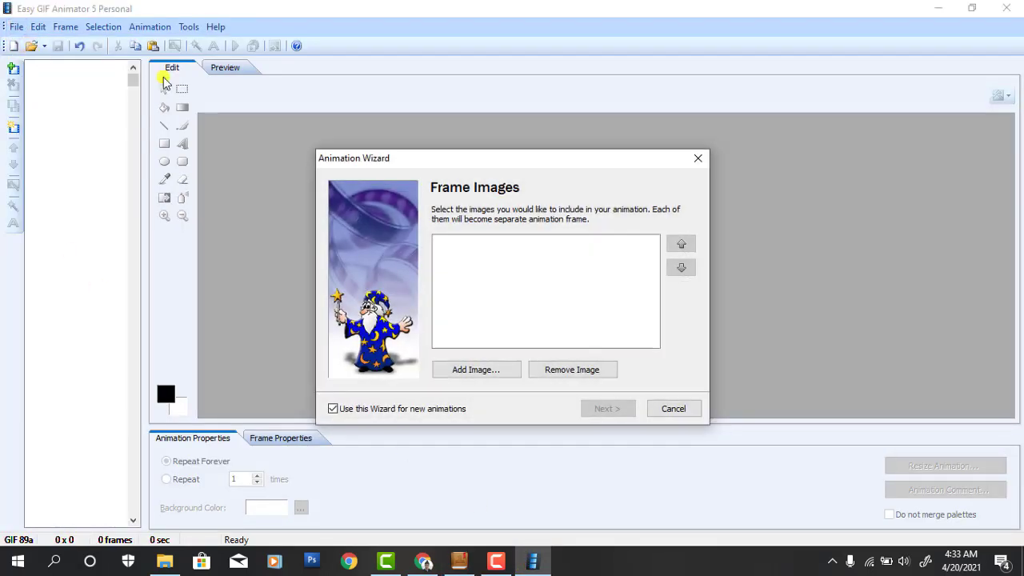
left_click(672, 408)
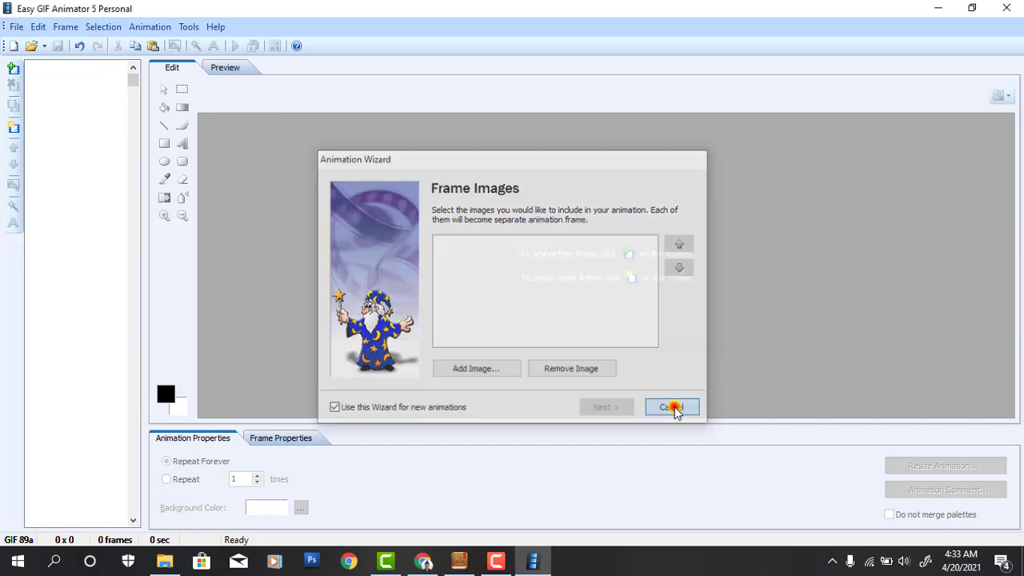
Step: Start a new animation with the Animation Wizard and add jungkatjungkit1 from the Kelas 2 folder as a frame image
left_click(16, 26)
left_click(24, 41)
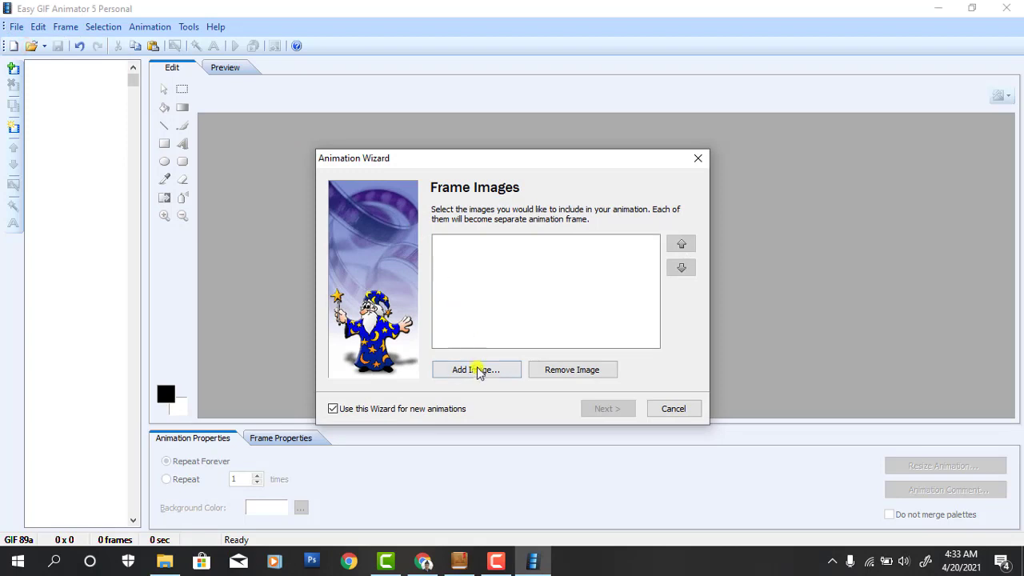
left_click(480, 373)
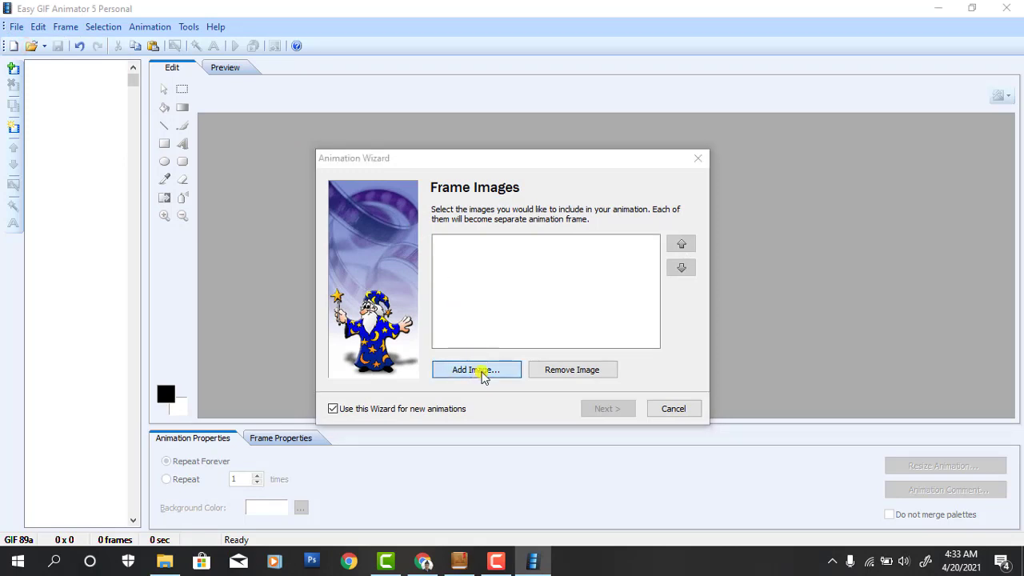
left_click(476, 366)
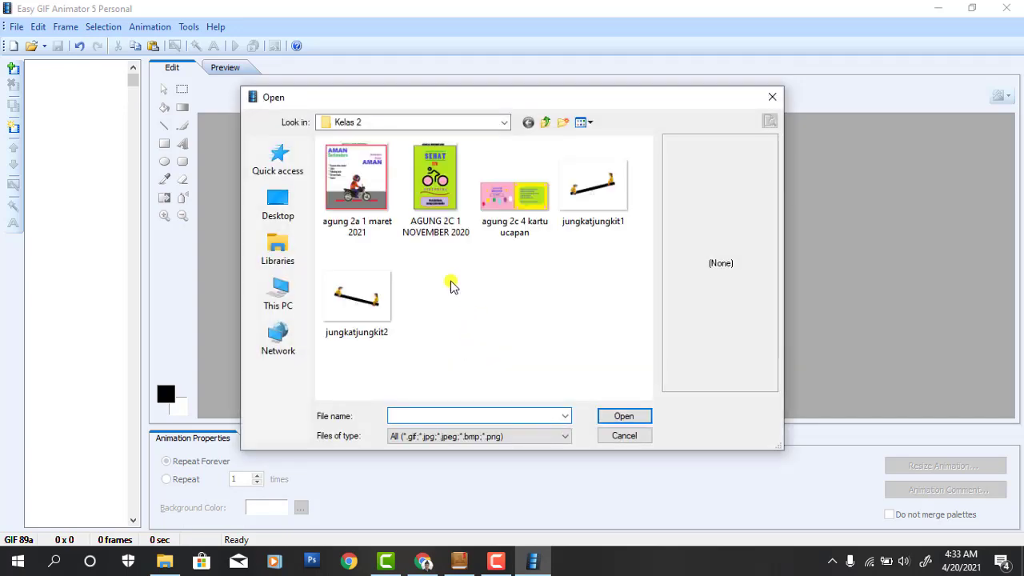
left_click(588, 194)
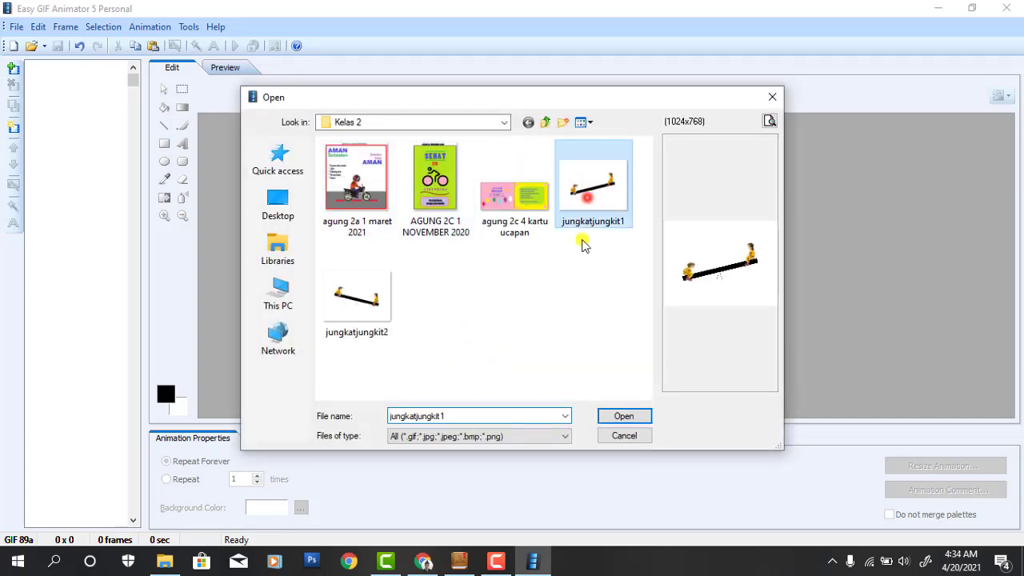
left_click(618, 415)
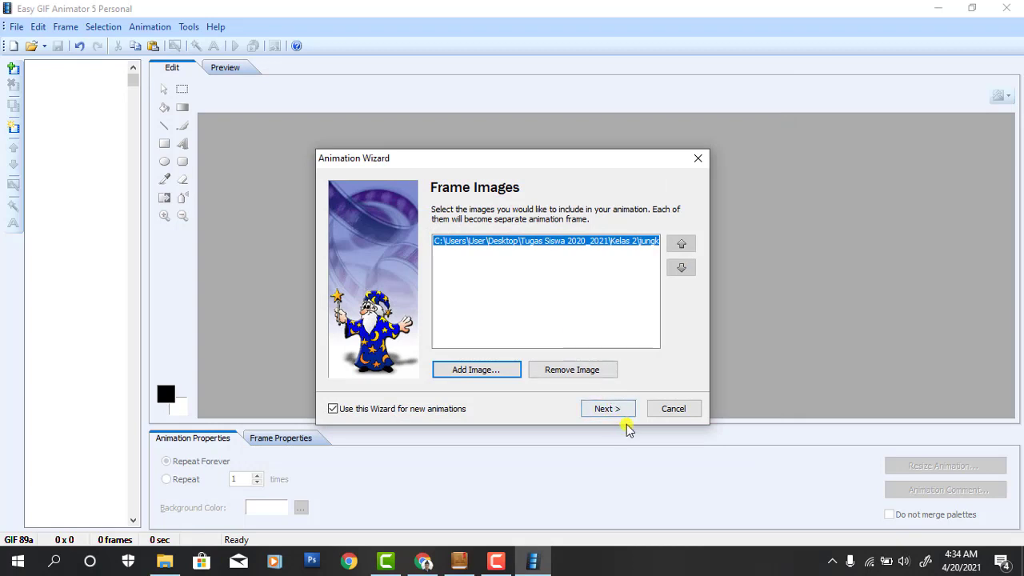
Step: Complete the Animation Wizard with infinite looping, a frame delay of 50 (0.5 seconds) and images placed at the top left corner of the frame
left_click(619, 415)
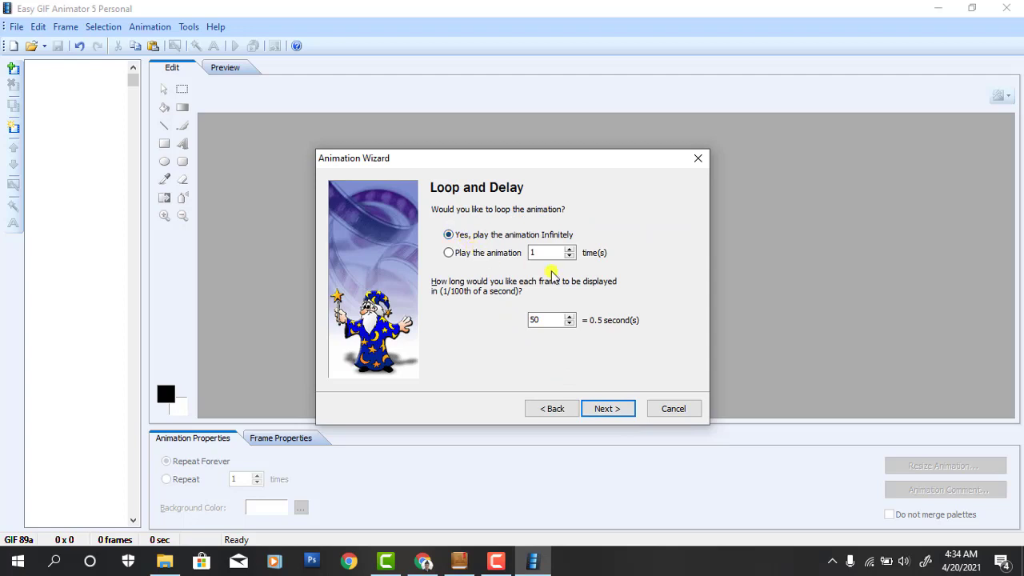
left_click(619, 410)
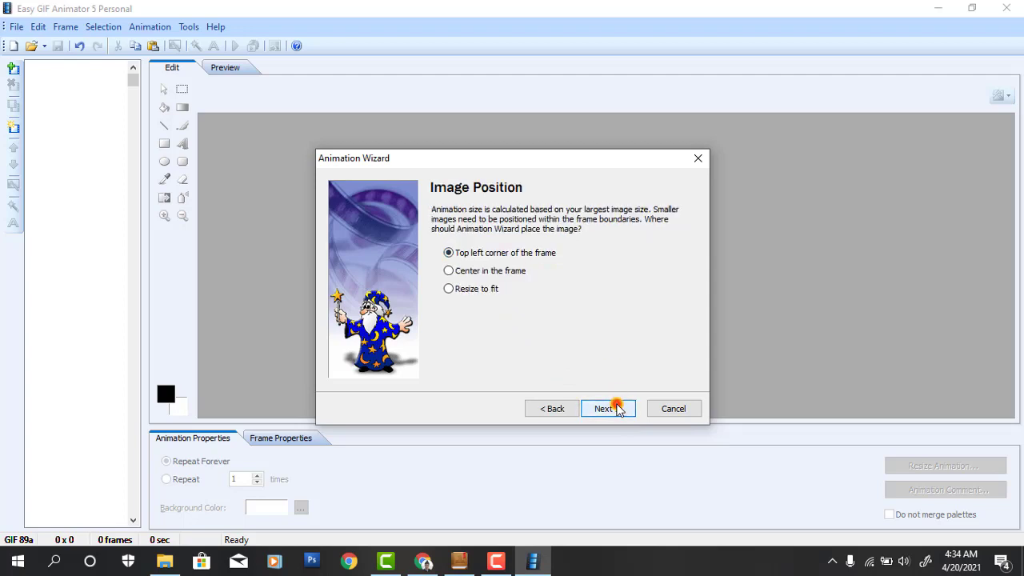
left_click(614, 407)
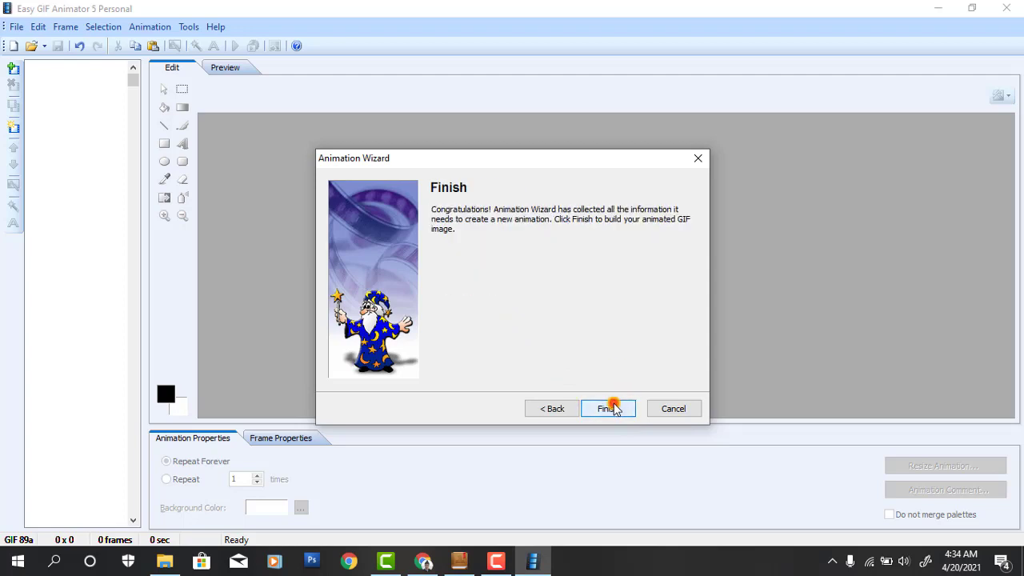
left_click(610, 408)
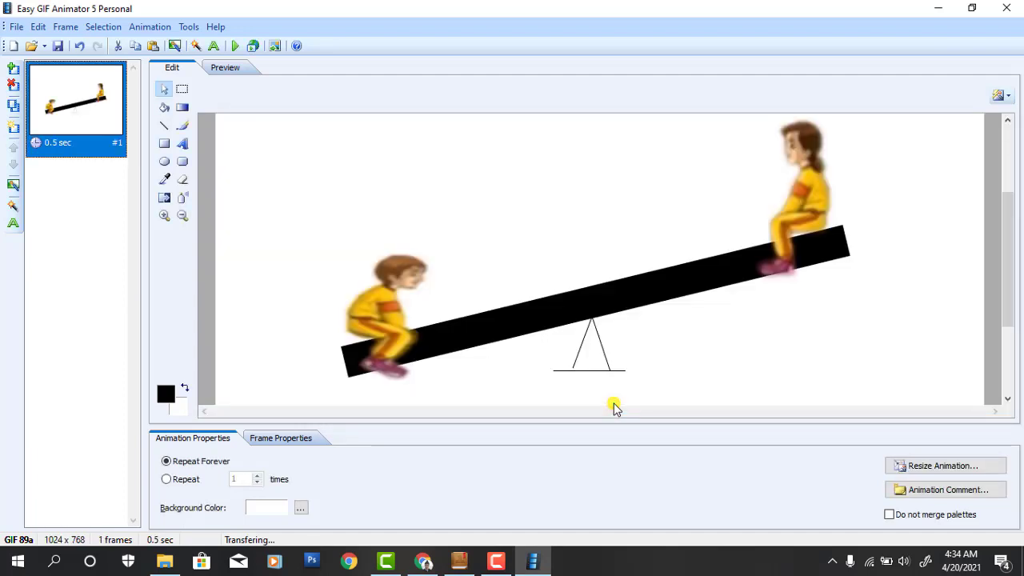
Step: Consult the Smart Explorer book, return to Easy GIF Animator, and place the bold 16-point text "Bermain di Taman" at the top centre of the seesaw frame
left_click_drag(1006, 210, 1009, 296)
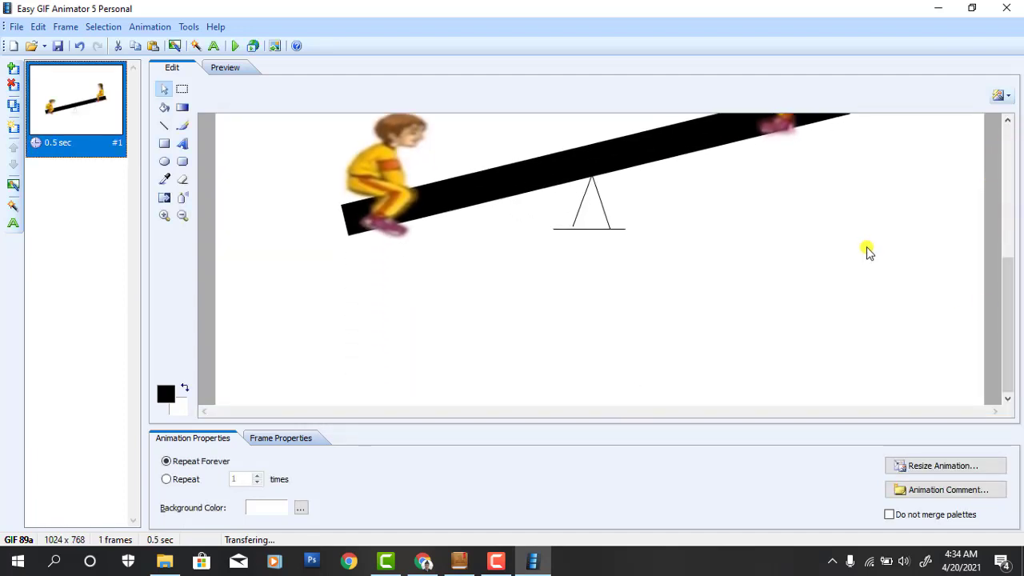
left_click(459, 561)
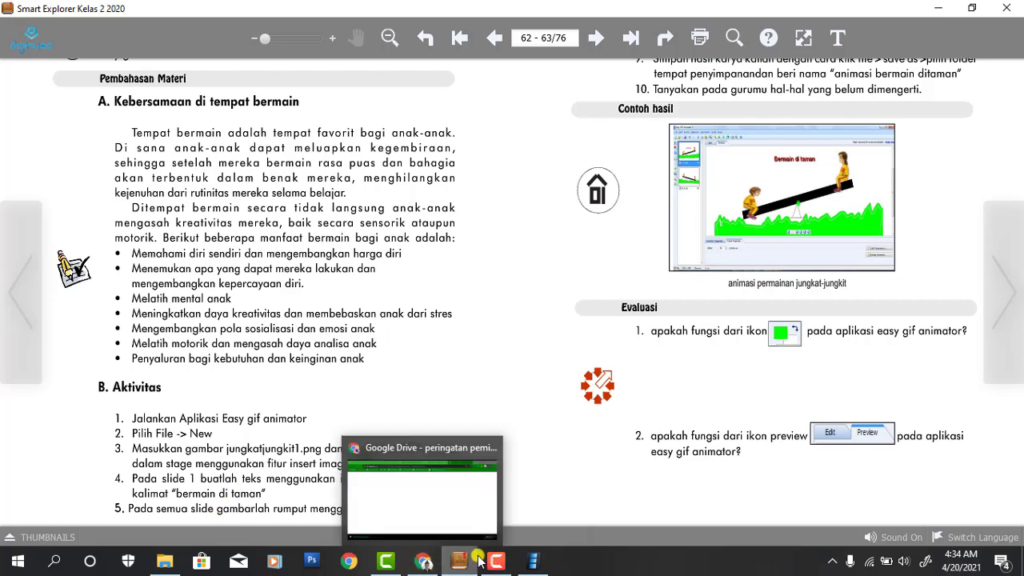
left_click(536, 563)
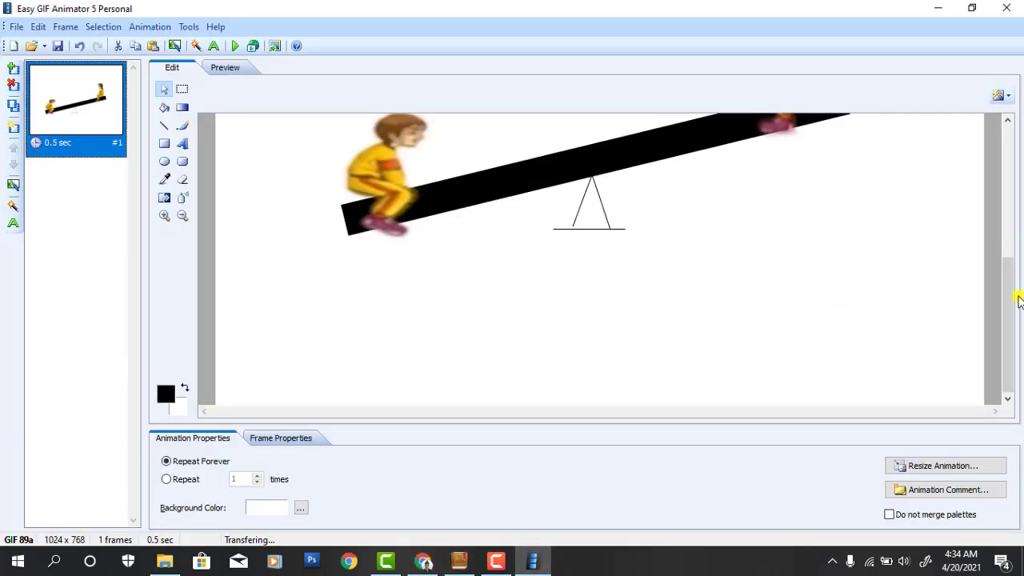
left_click_drag(1012, 292, 1011, 160)
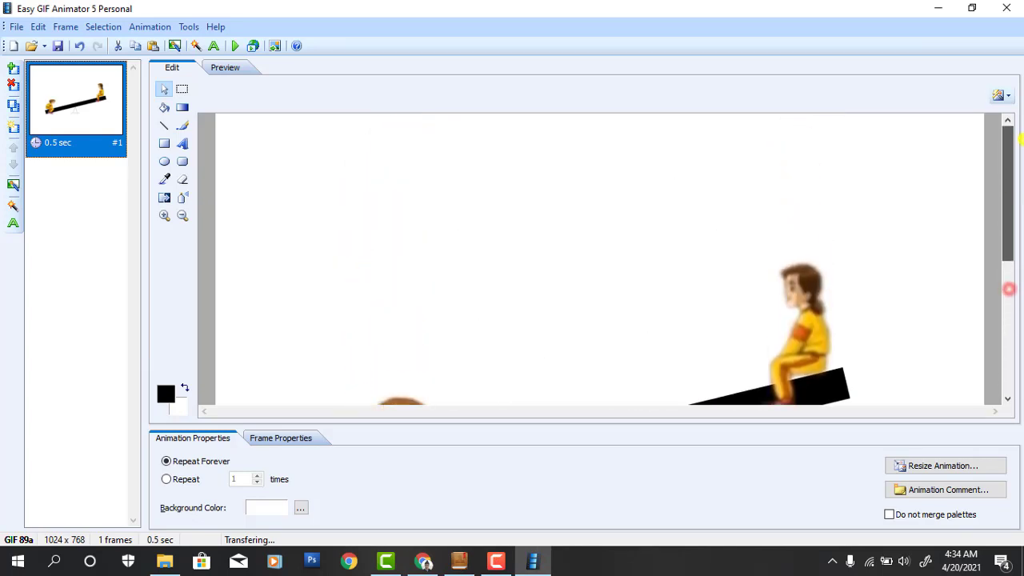
left_click(182, 143)
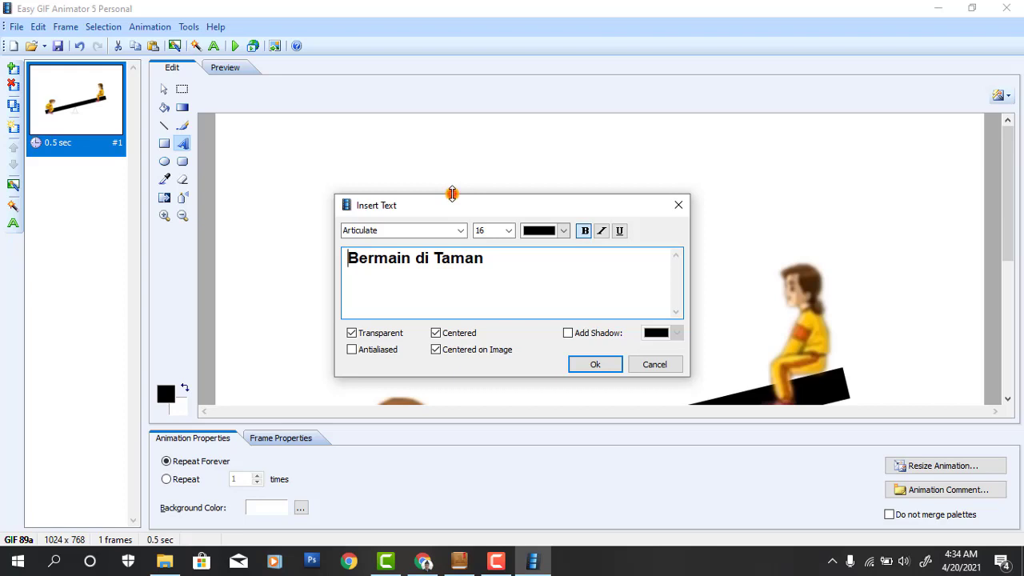
left_click(595, 364)
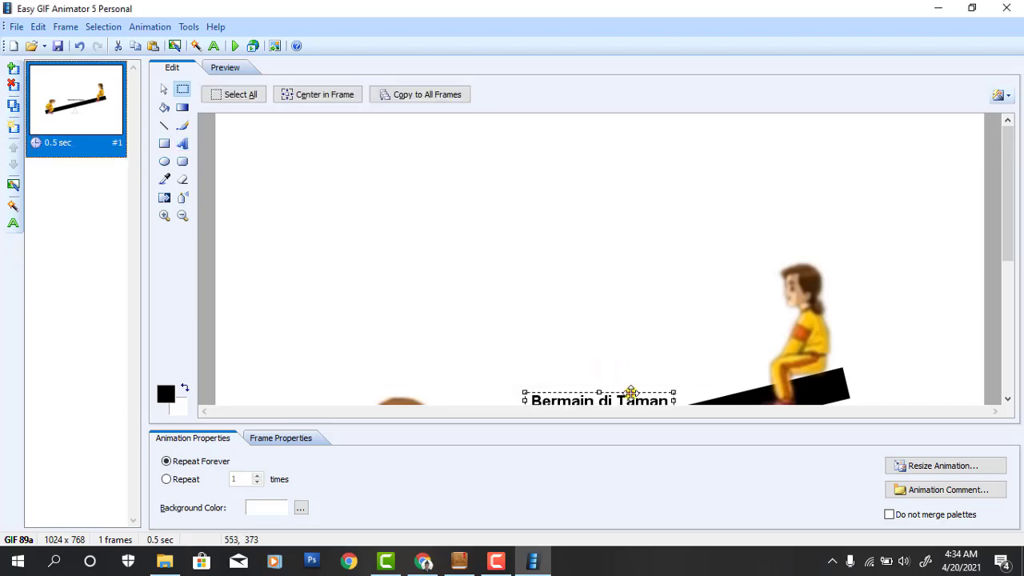
left_click_drag(631, 392, 619, 119)
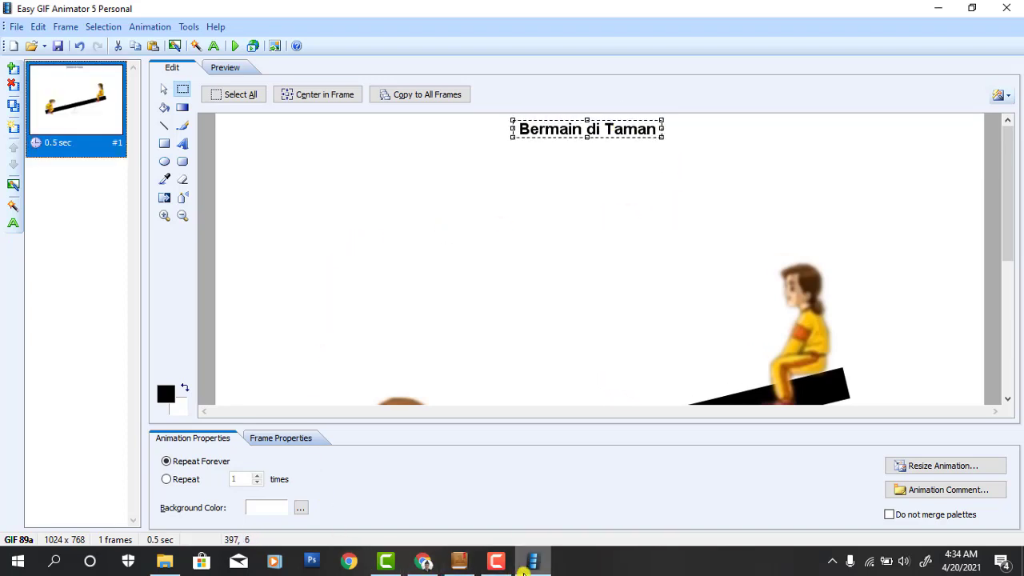
Step: Check the grass instruction in the Smart Explorer book, and back in Easy GIF Animator set a 3 px brush with dark teal (RGB 0, 64, 64) foreground
left_click(459, 561)
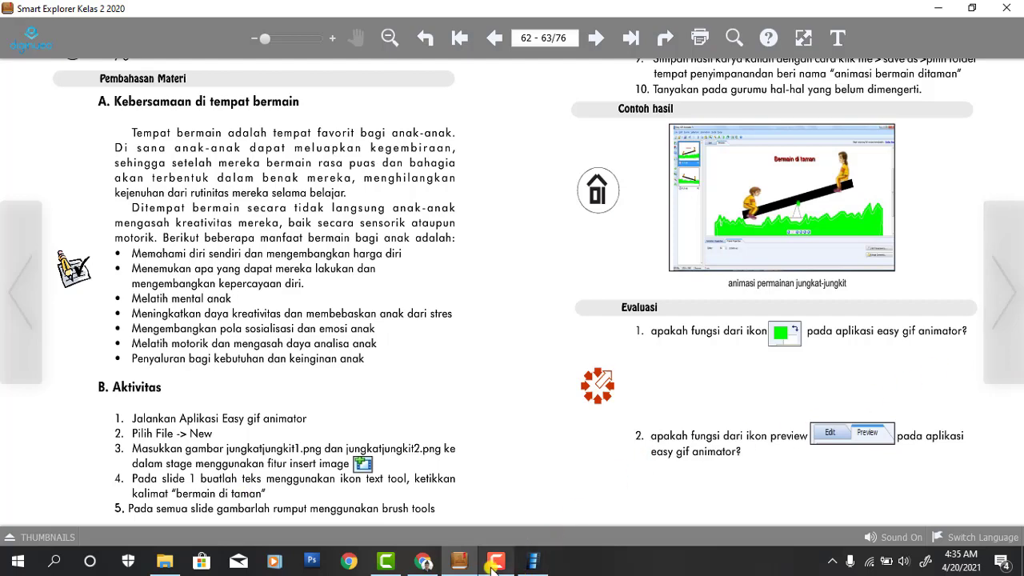
left_click(532, 560)
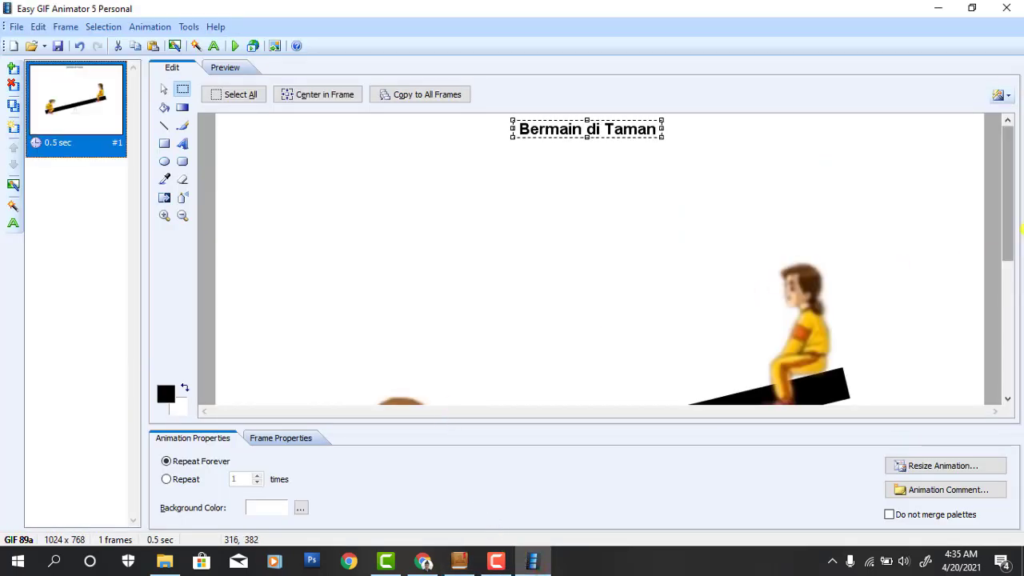
left_click_drag(1004, 192, 992, 373)
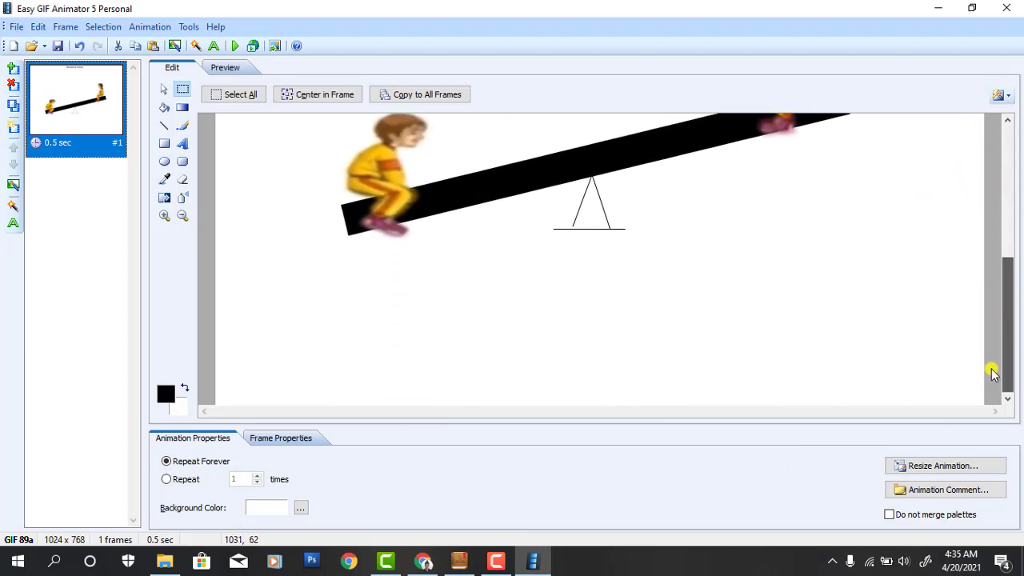
left_click(182, 126)
left_click(278, 97)
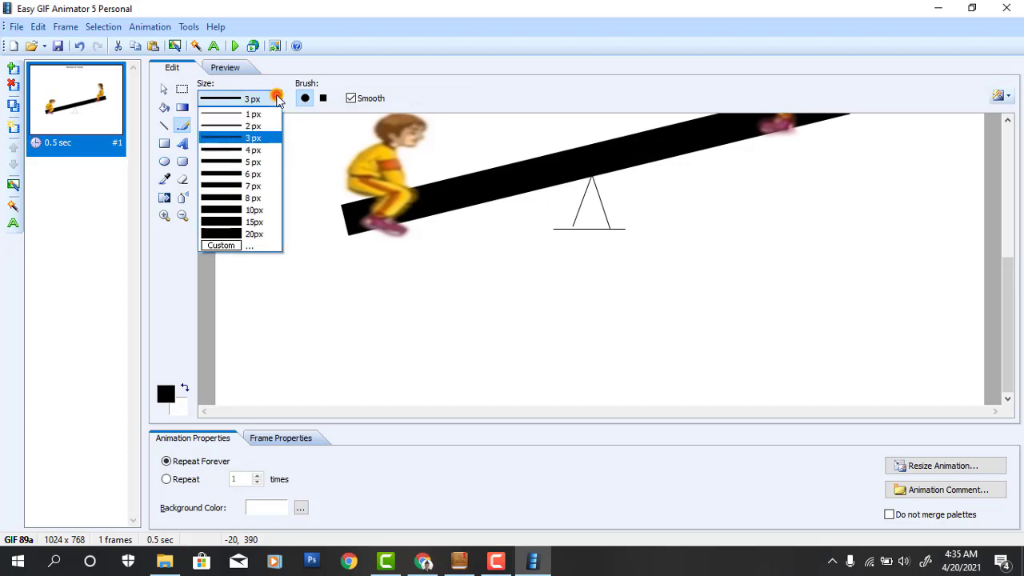
left_click(271, 142)
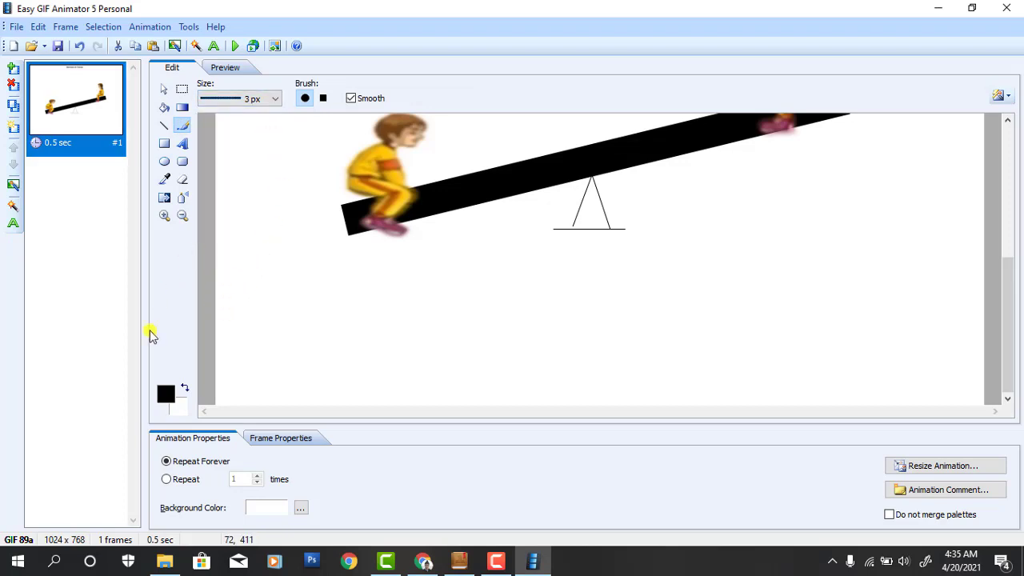
left_click(162, 395)
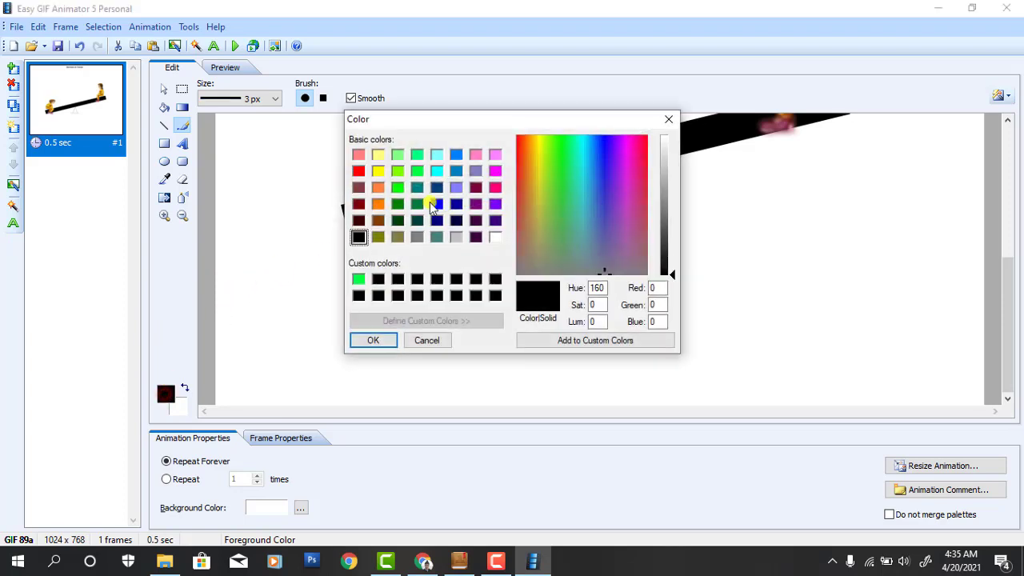
left_click(418, 221)
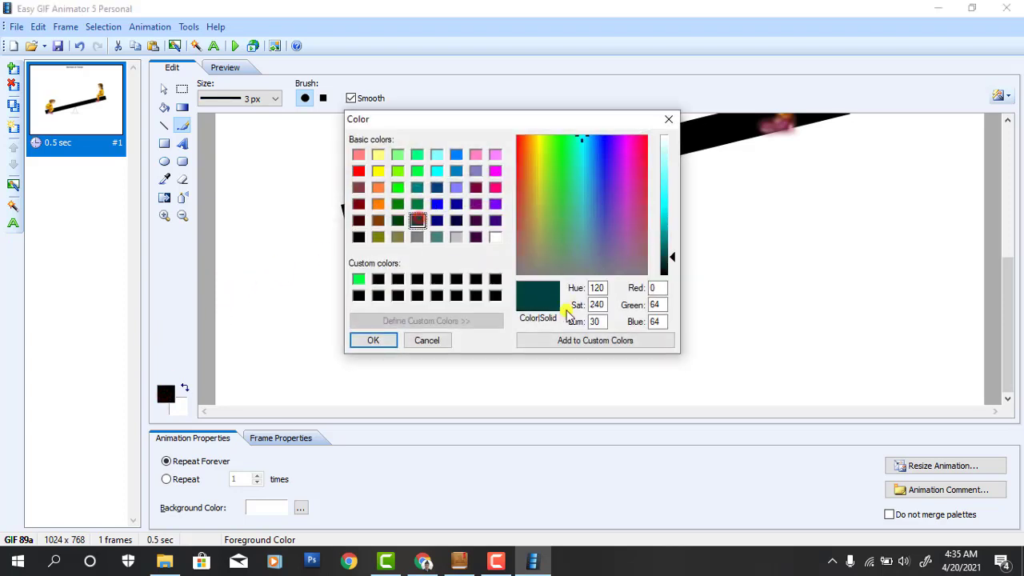
left_click(366, 340)
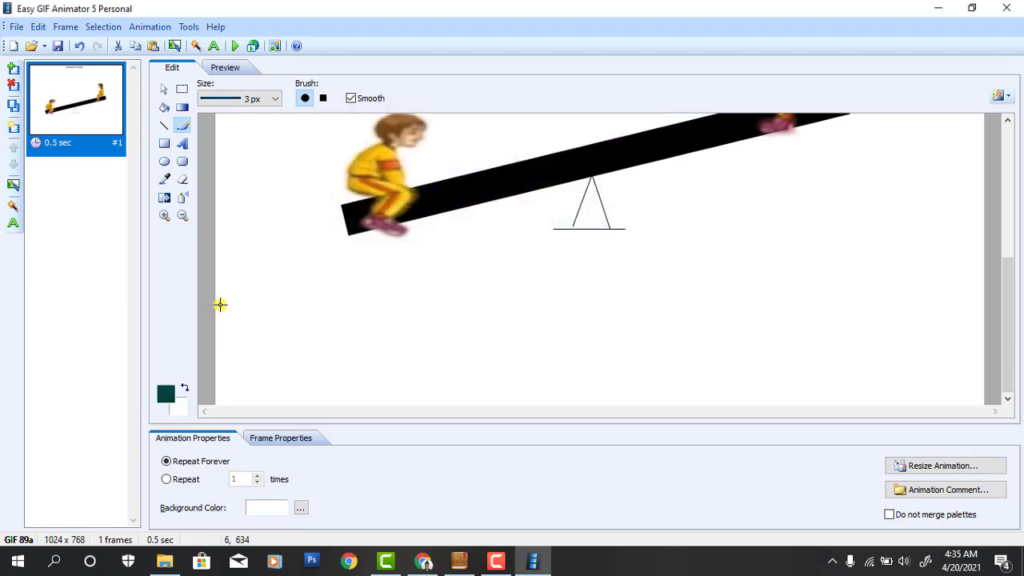
Step: Draw a wavy grass outline across the full frame width below the seesaw and fill the area beneath it with dark teal
mouse_move(214, 303)
left_mouse_down()
mouse_move(251, 286)
mouse_move(306, 315)
mouse_move(400, 277)
mouse_move(483, 303)
mouse_move(582, 286)
mouse_move(658, 301)
mouse_move(716, 222)
mouse_move(766, 232)
mouse_move(861, 193)
mouse_move(913, 210)
mouse_move(988, 198)
left_mouse_up()
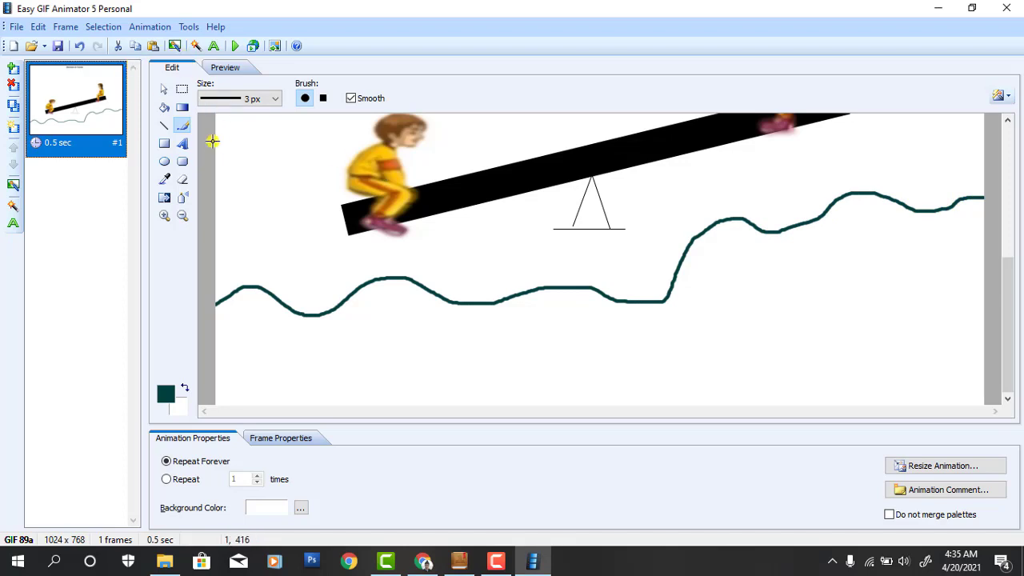
left_click(165, 106)
left_click(296, 330)
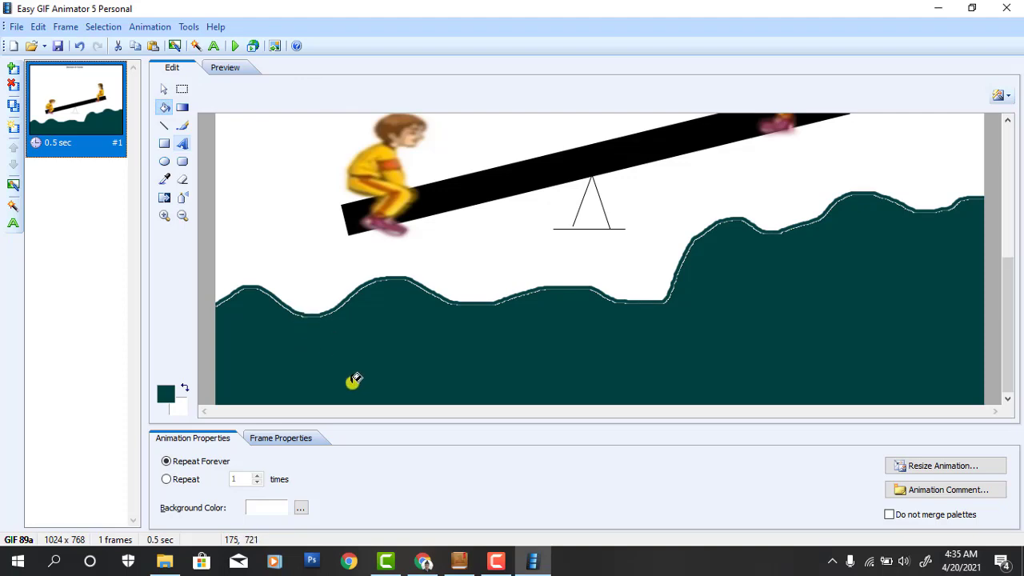
Step: Switch to the Smart Explorer book and read the remaining activity steps, 6 to 10
left_click(459, 560)
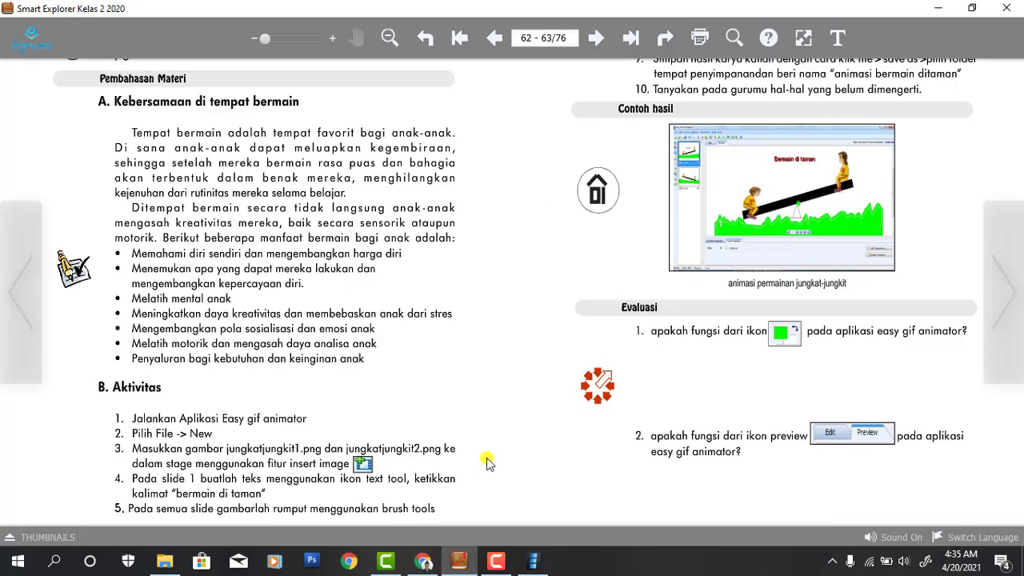
scroll(498, 431, "up", 1)
scroll(498, 432, "up", 3)
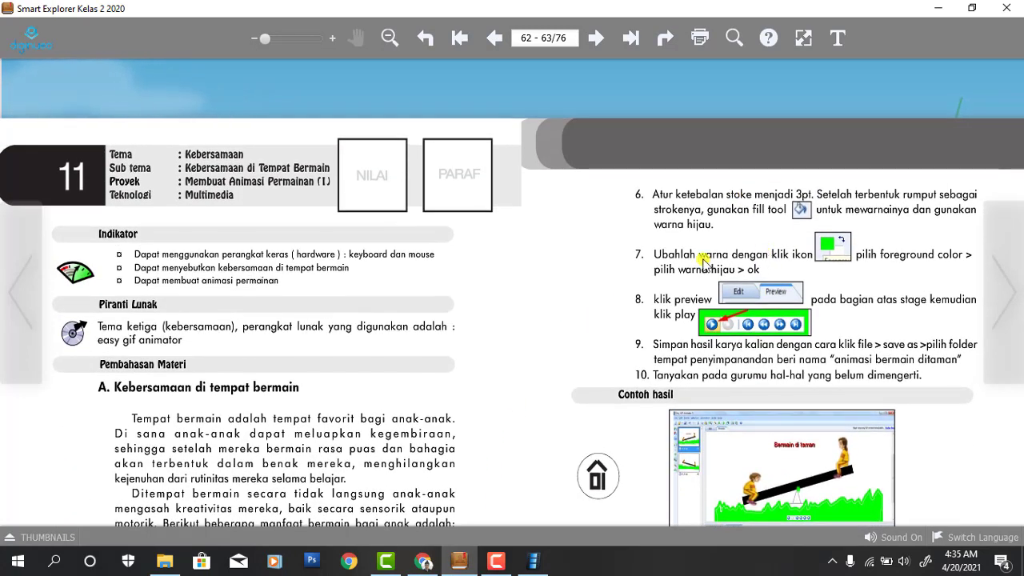
Step: Return to Easy GIF Animator and add the jungkatjungkit2 image from the Kelas 2 folder as the second frame
left_click(536, 564)
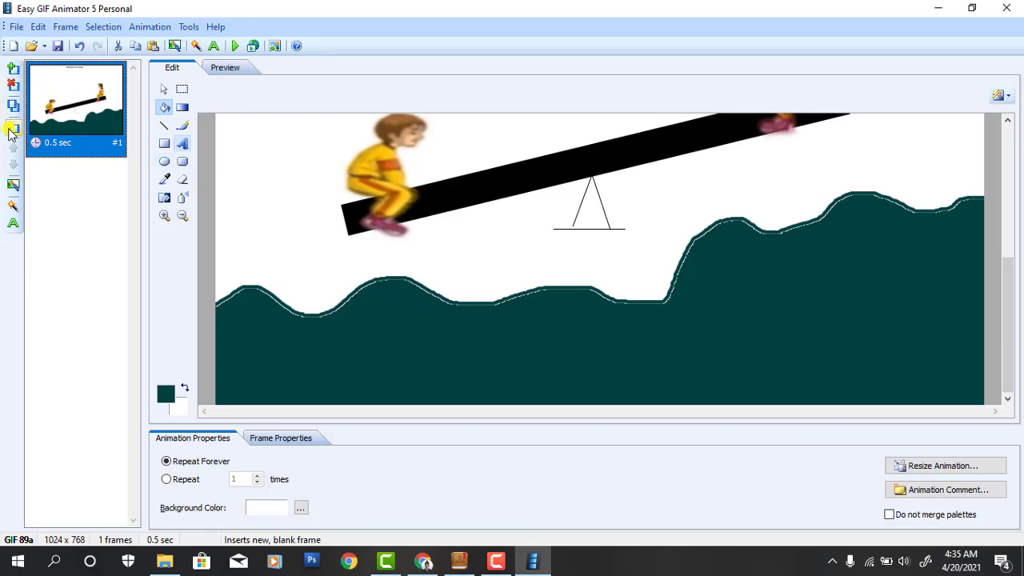
left_click(14, 70)
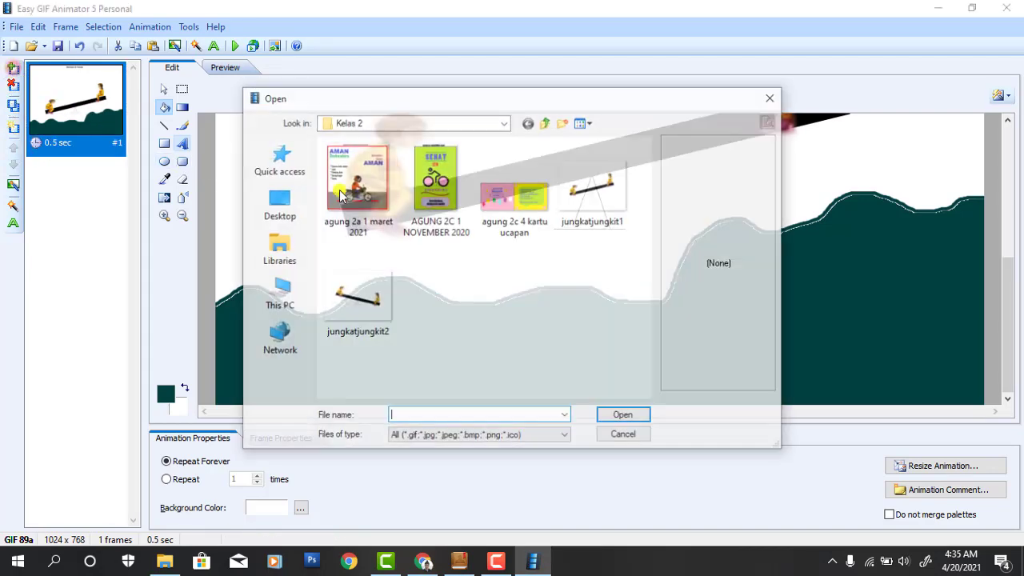
left_click(370, 296)
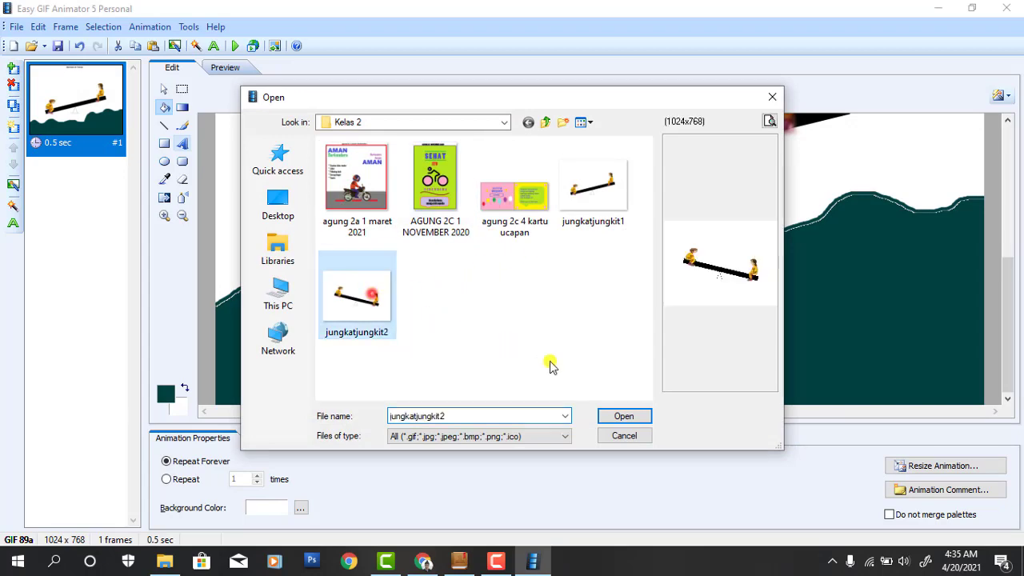
left_click(625, 415)
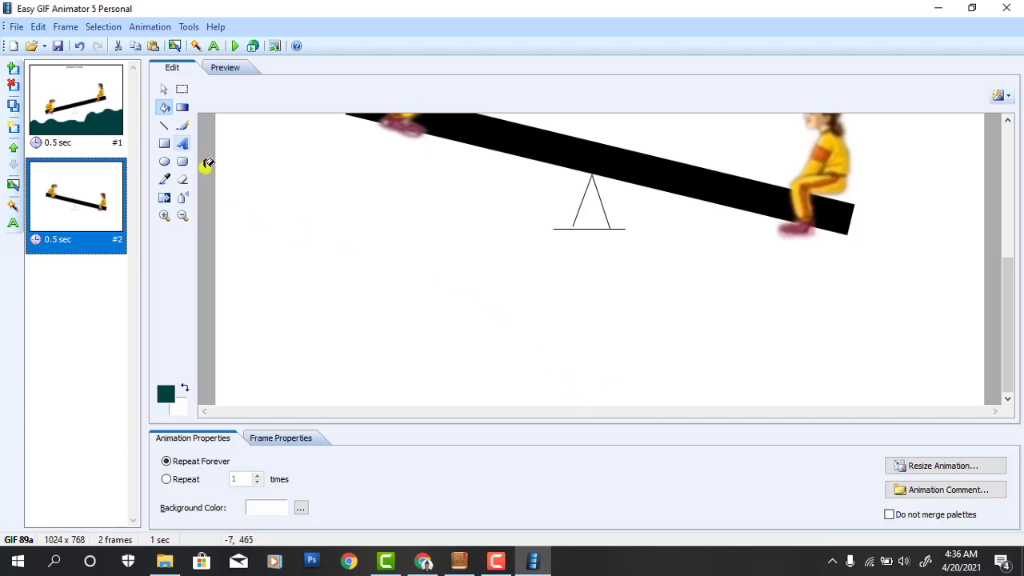
Step: Draw a wavy 3 px grass outline across the full width of frame 2 below the seesaw and fill the area beneath with dark teal
left_click(181, 128)
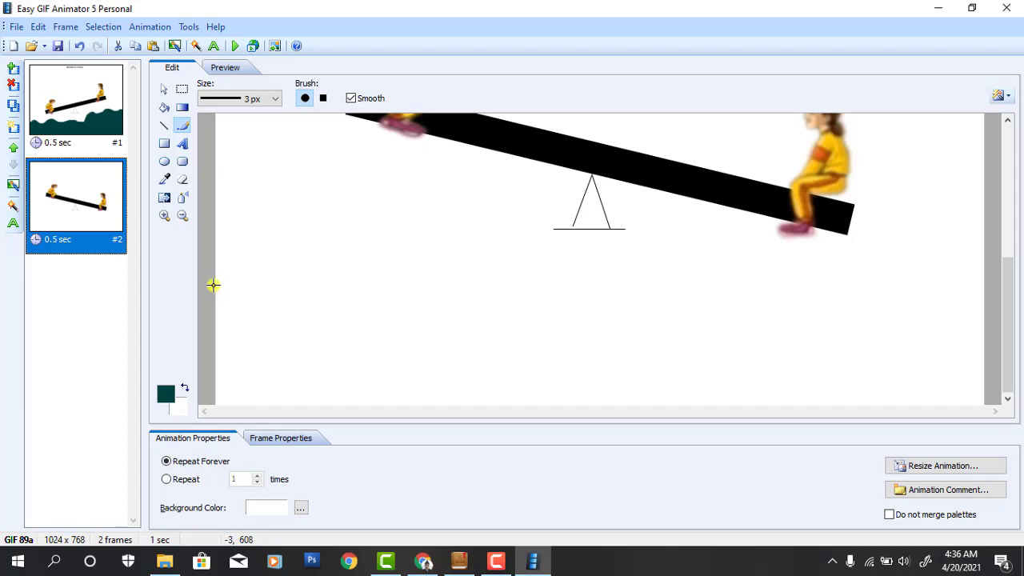
mouse_move(213, 285)
left_mouse_down()
mouse_move(235, 265)
mouse_move(321, 279)
mouse_move(372, 267)
mouse_move(433, 300)
mouse_move(602, 320)
mouse_move(661, 310)
mouse_move(783, 340)
mouse_move(883, 305)
left_mouse_up()
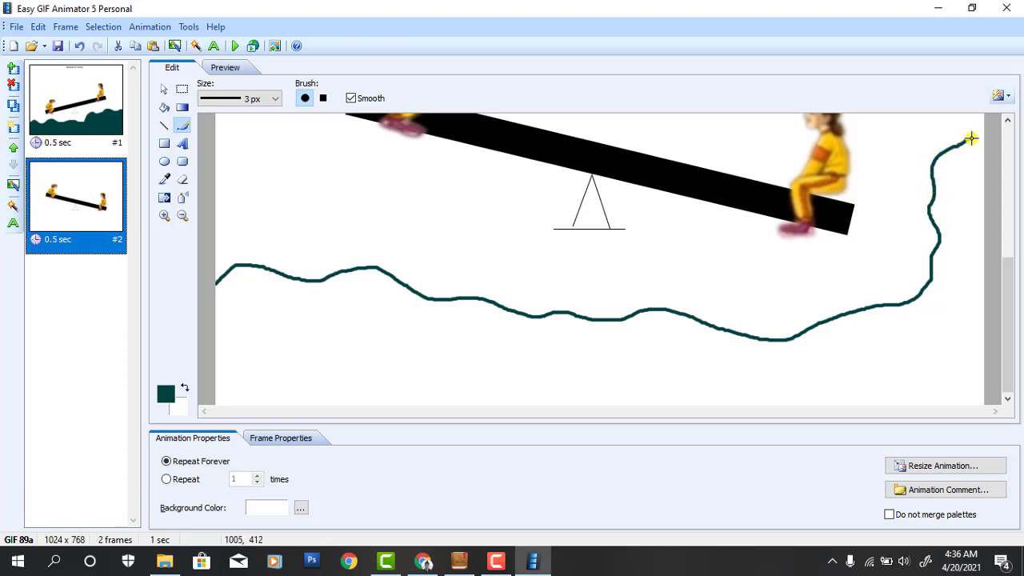
left_click_drag(990, 132, 990, 132)
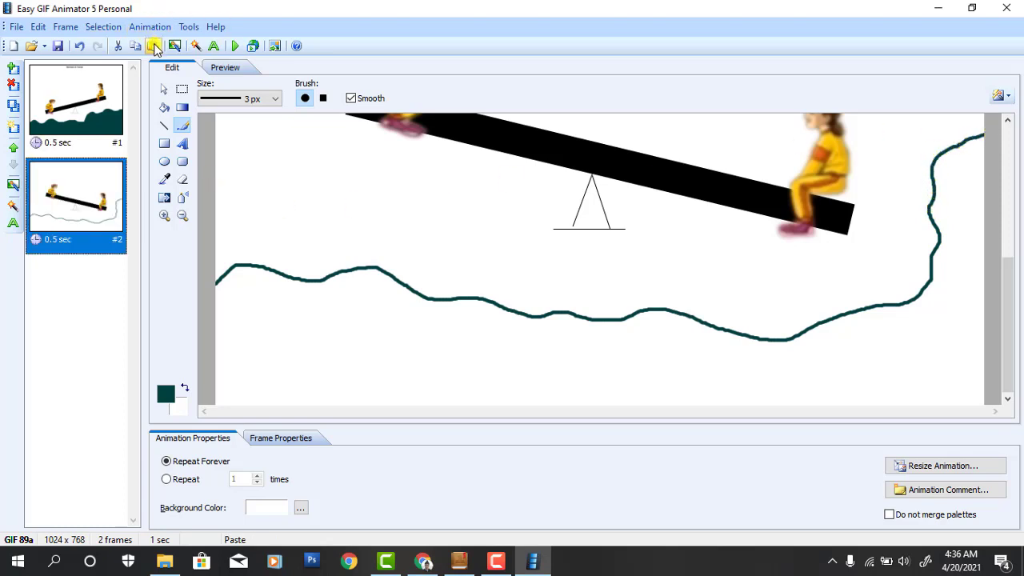
left_click(165, 106)
left_click(289, 354)
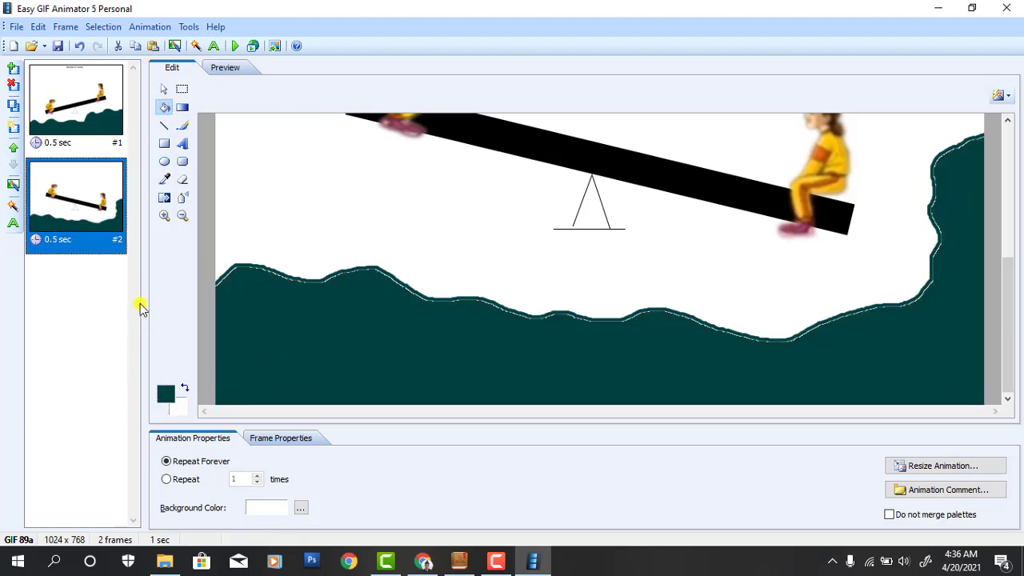
Step: Preview the two-frame animation, check the frame delay in the frame properties, replay it, and return to editing
left_click(235, 48)
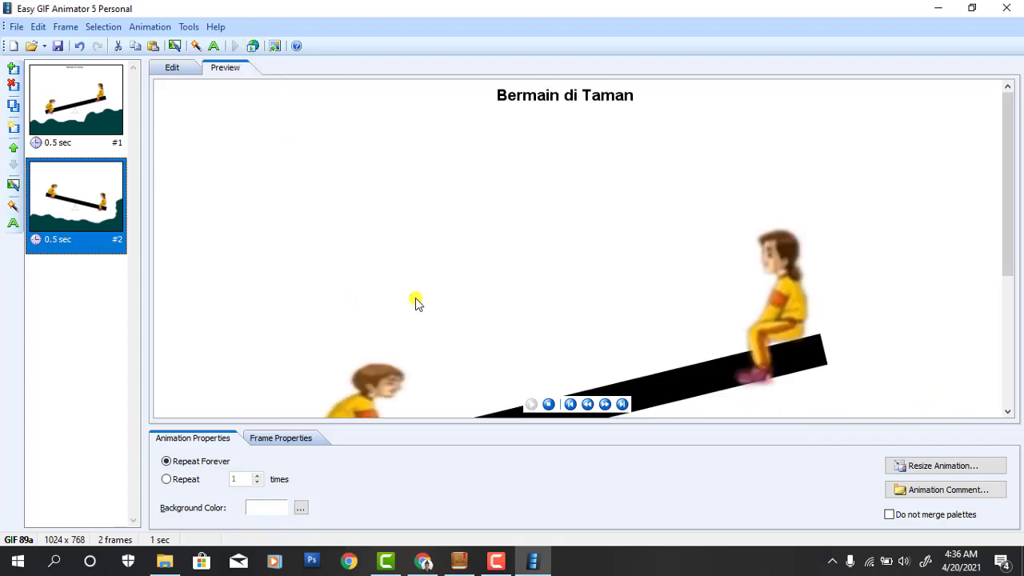
left_click(294, 439)
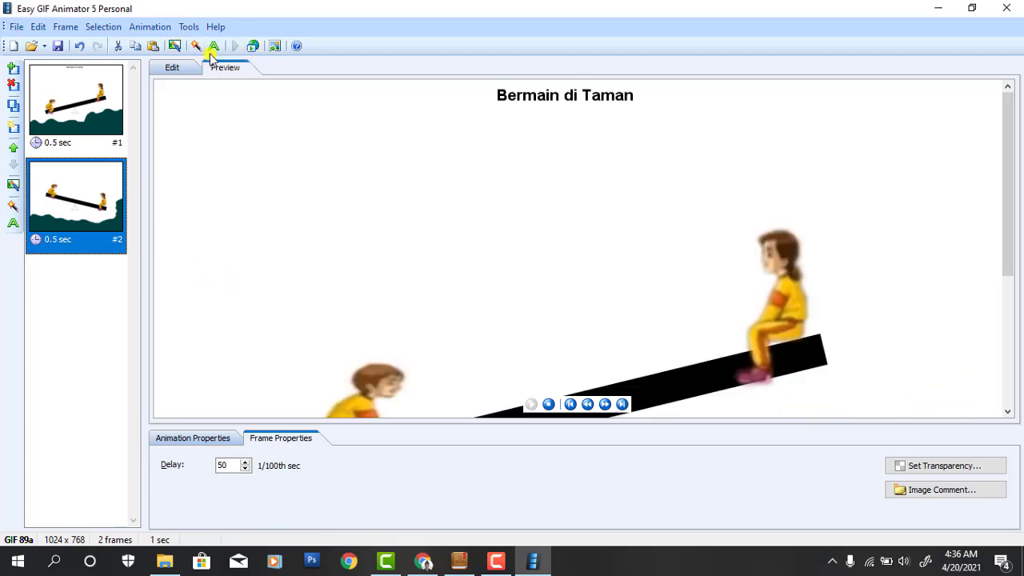
left_click(169, 67)
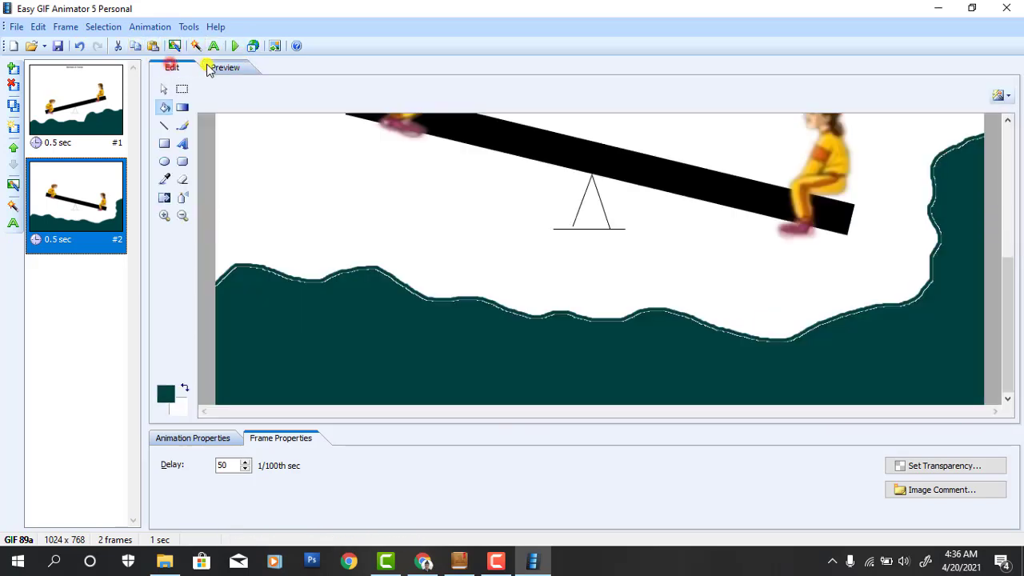
left_click(235, 46)
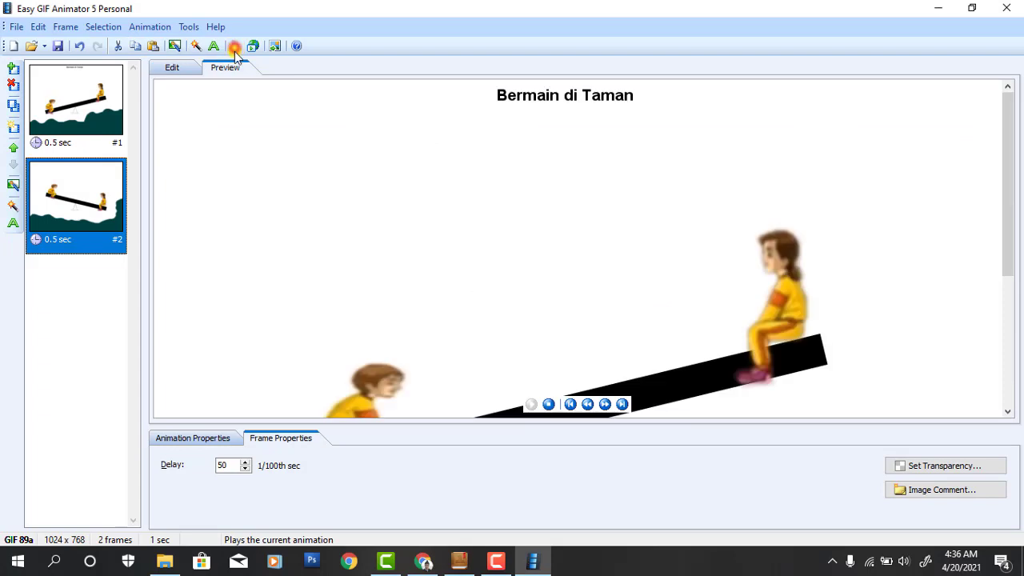
left_click(185, 70)
Step: Start saving the animation as a GIF and choose the Kelas 2 folder inside Tugas Siswa 2020_2021 on the Desktop
left_click(16, 26)
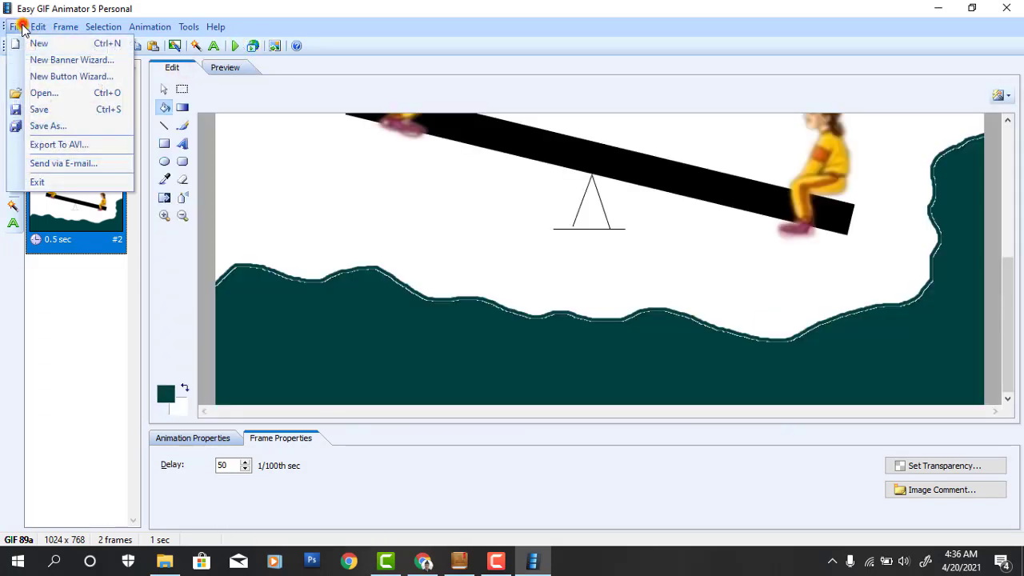
left_click(38, 110)
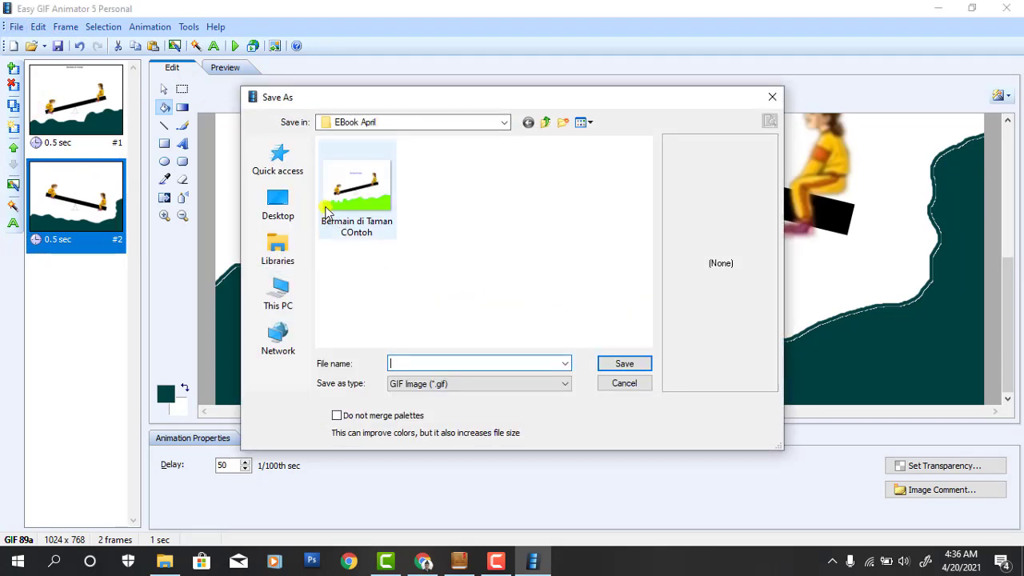
left_click(278, 293)
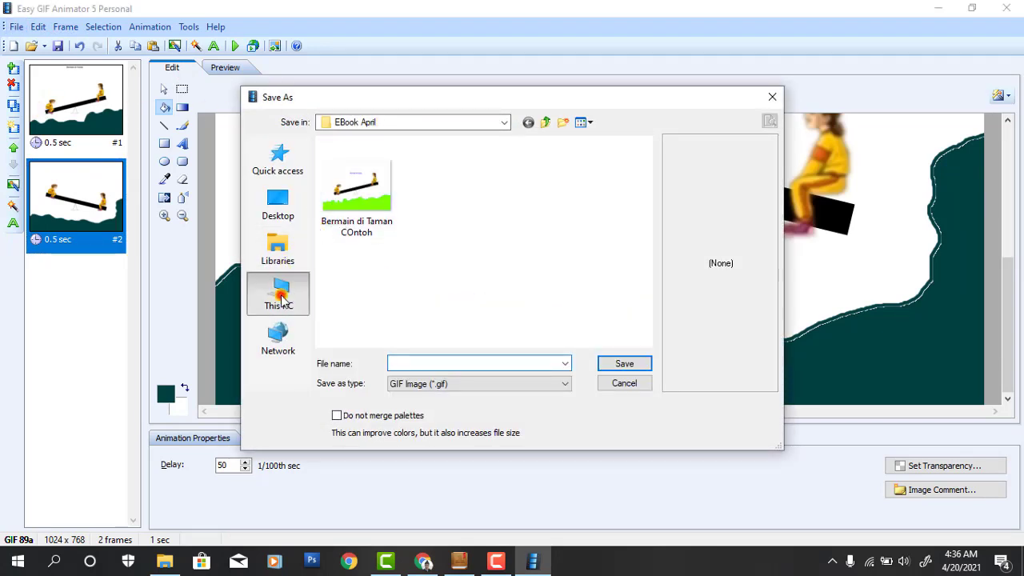
left_click(295, 215)
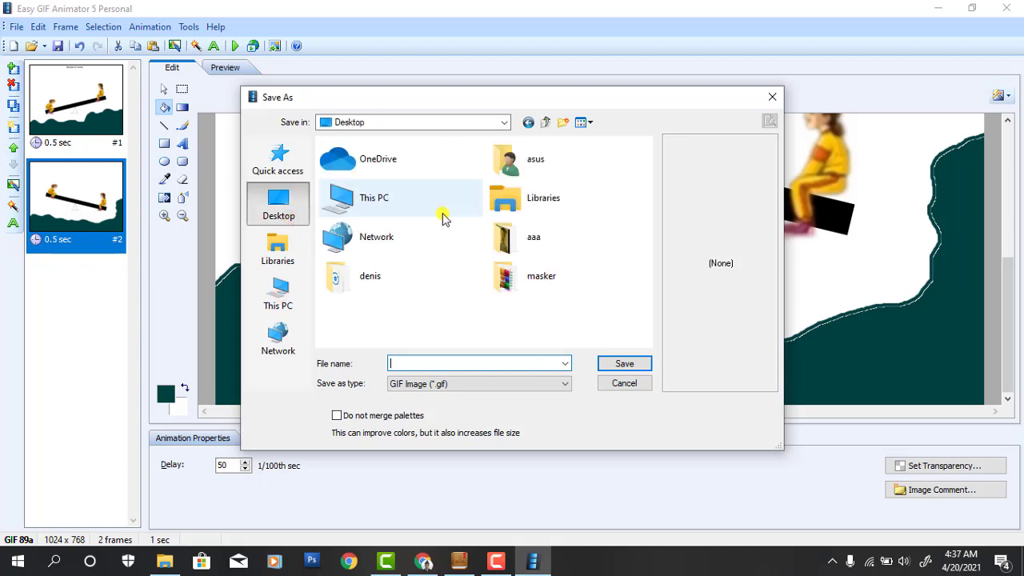
scroll(392, 302, "down", 3)
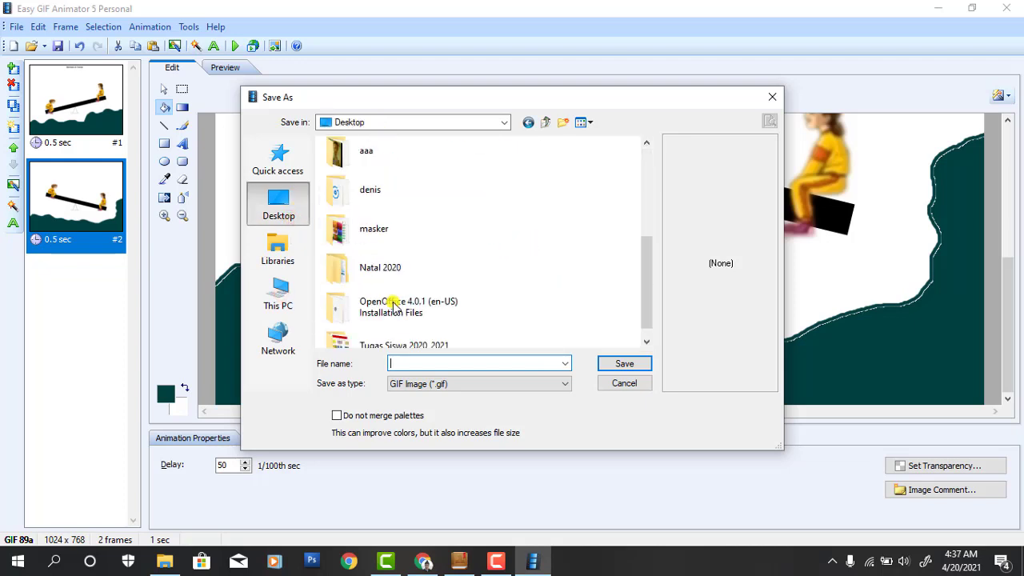
scroll(395, 289, "down", 1)
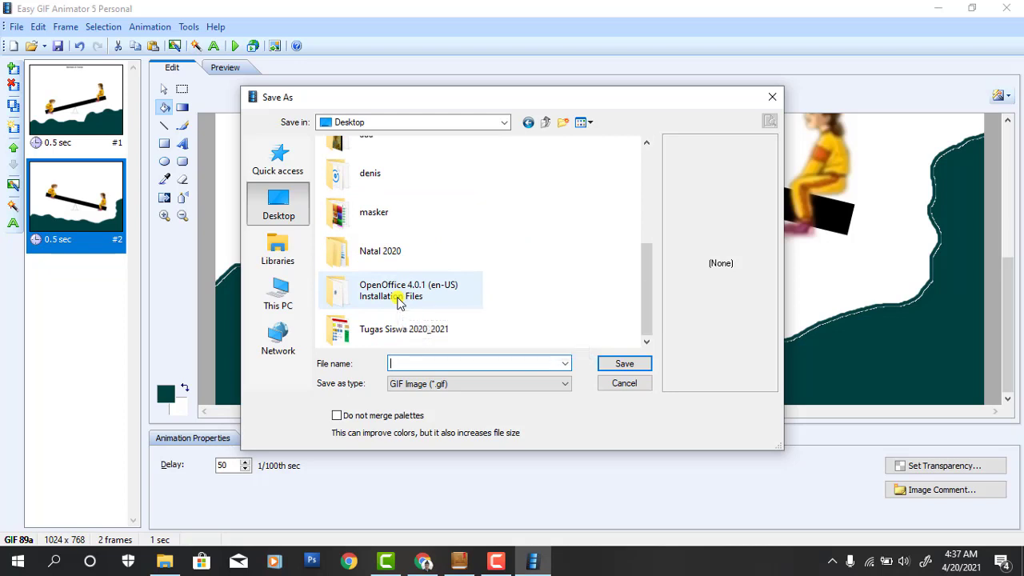
left_click(398, 329)
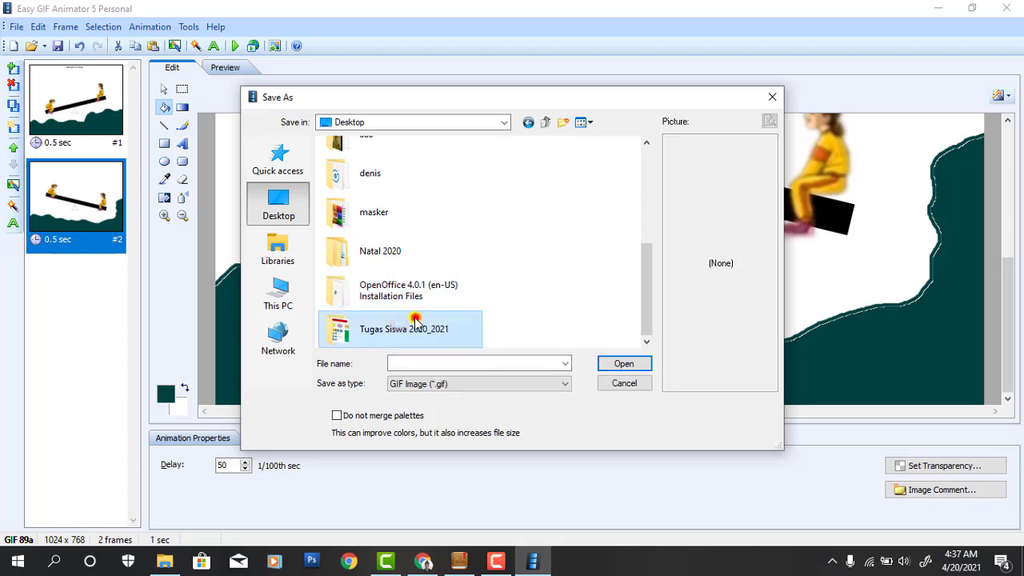
double_click(416, 319)
double_click(357, 176)
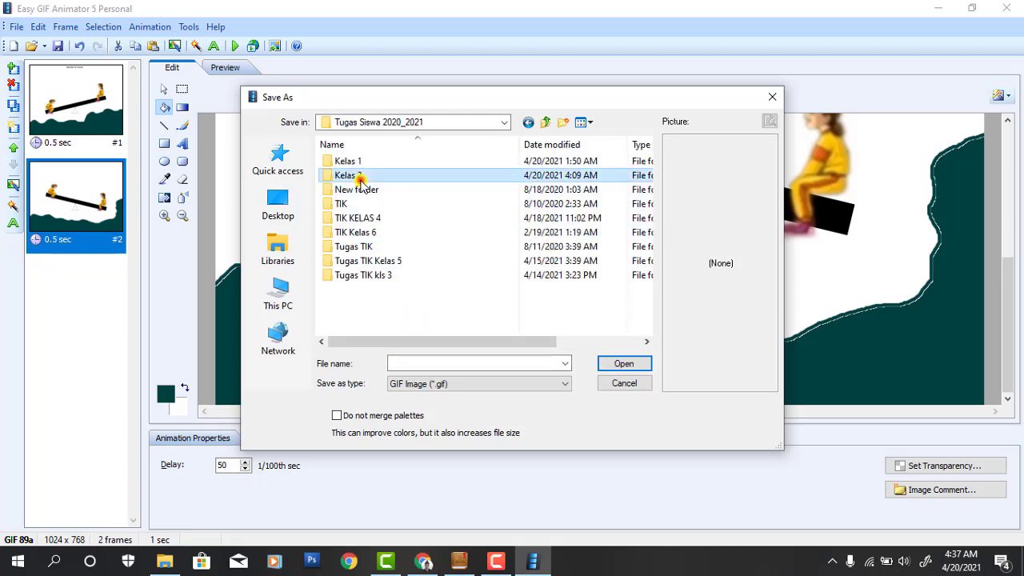
Step: Name the GIF with the student's name followed by "2A 1 April 4021 xq-xq" and save it
left_click(453, 362)
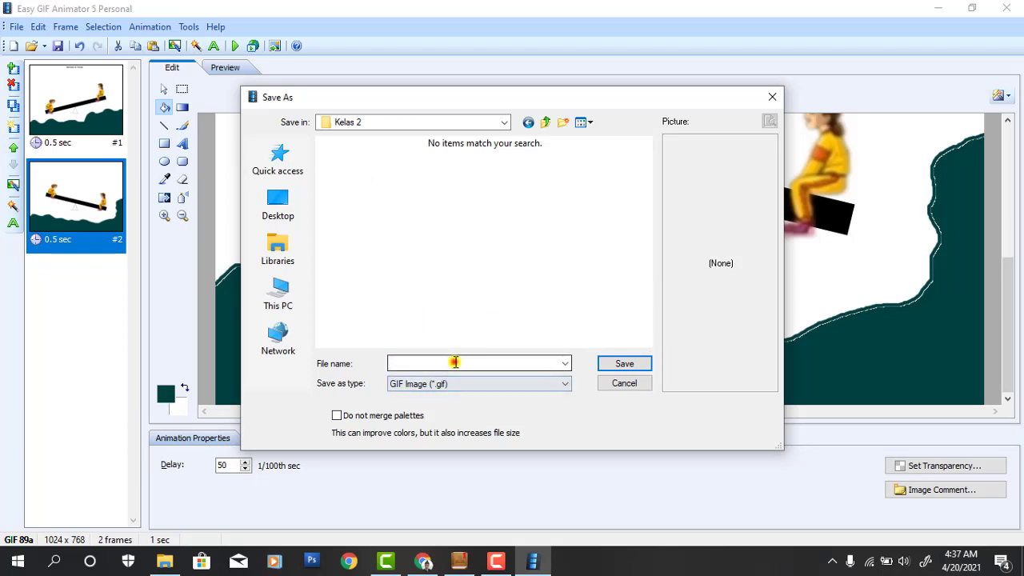
type("Agung")
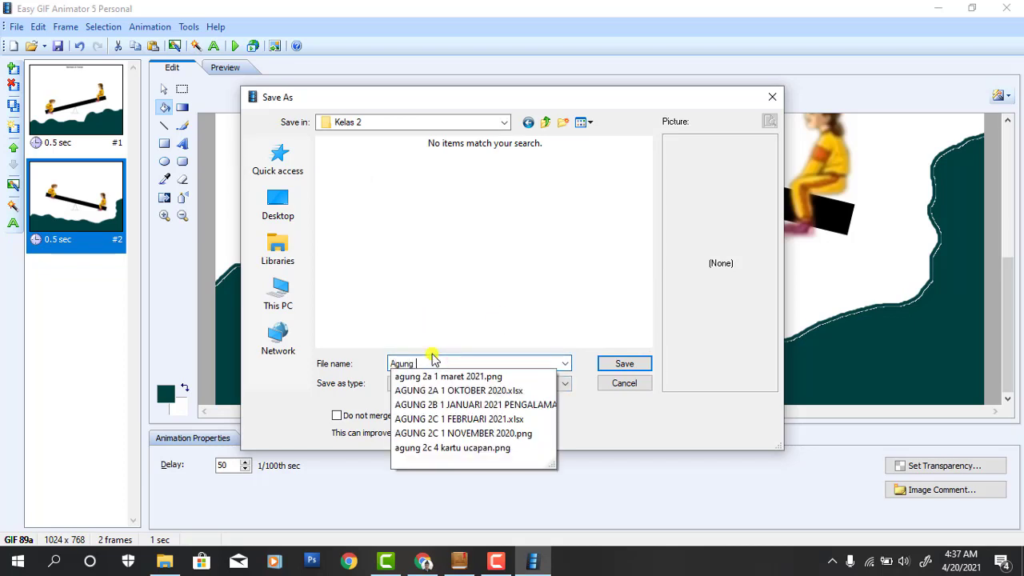
type(" 2A")
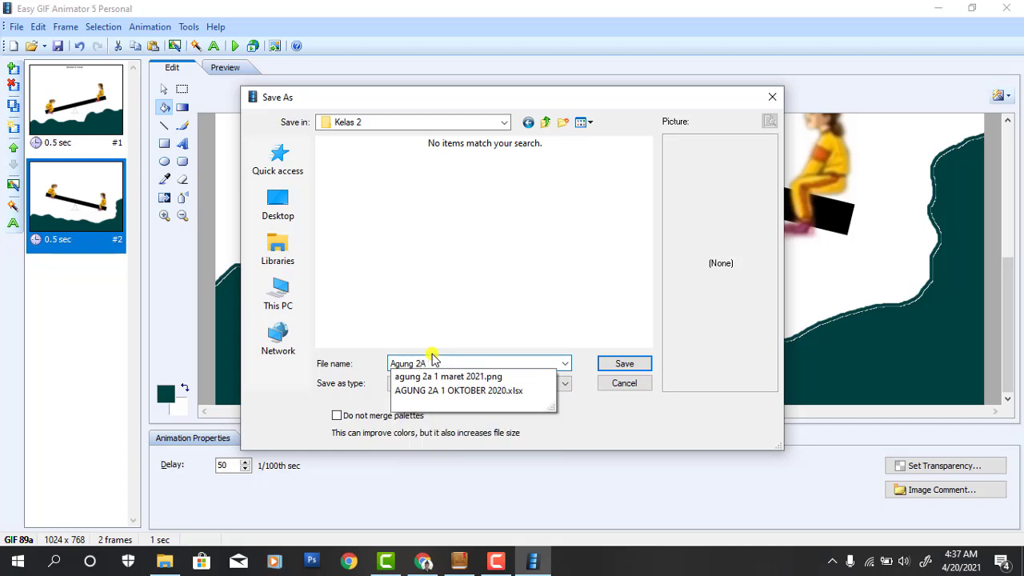
type(" 1a")
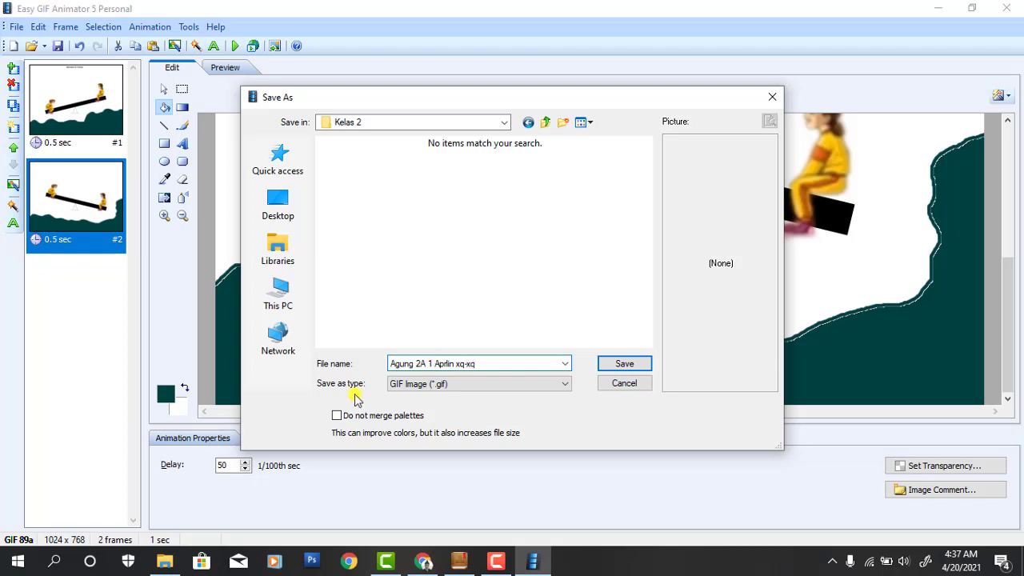
left_click(451, 363)
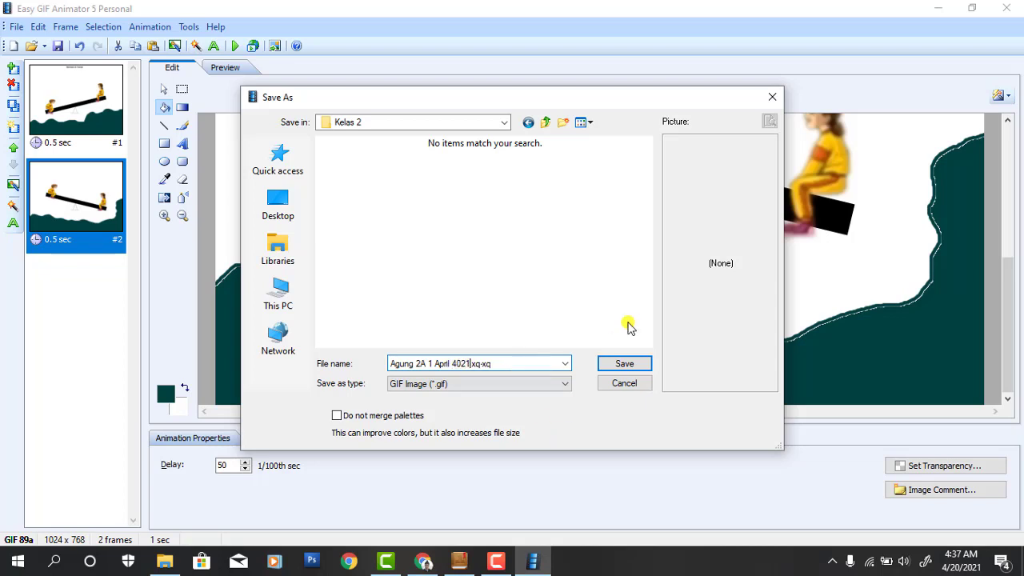
left_click(624, 364)
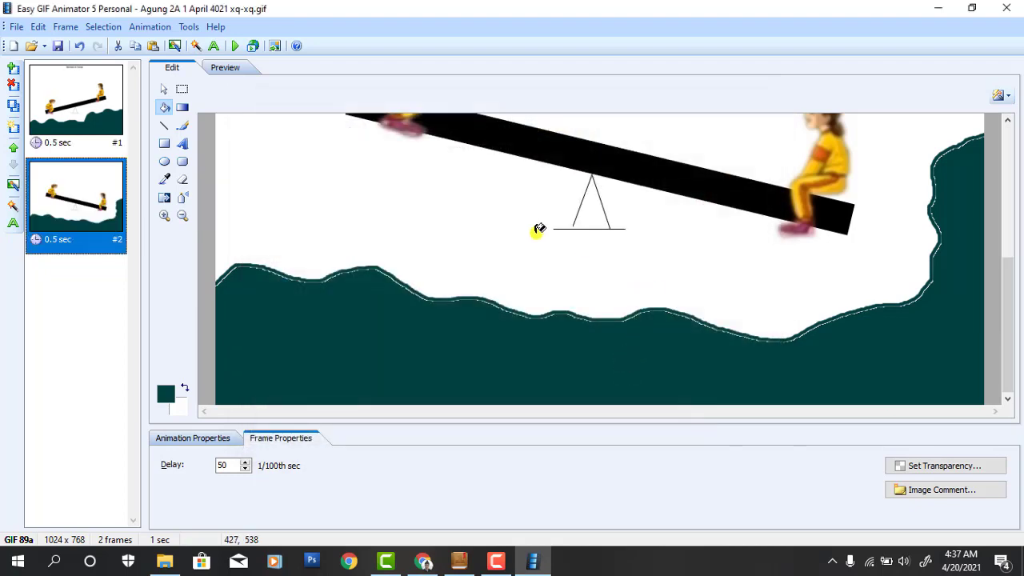
Step: Play the saved animation once more, and close both Easy GIF Animator and the Smart Explorer book
left_click(232, 47)
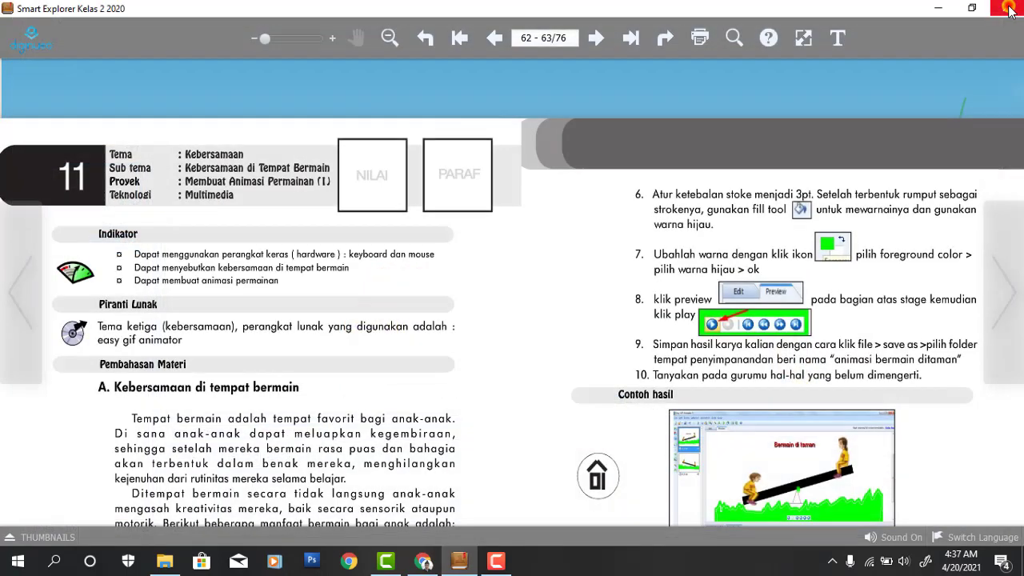
left_click(1006, 8)
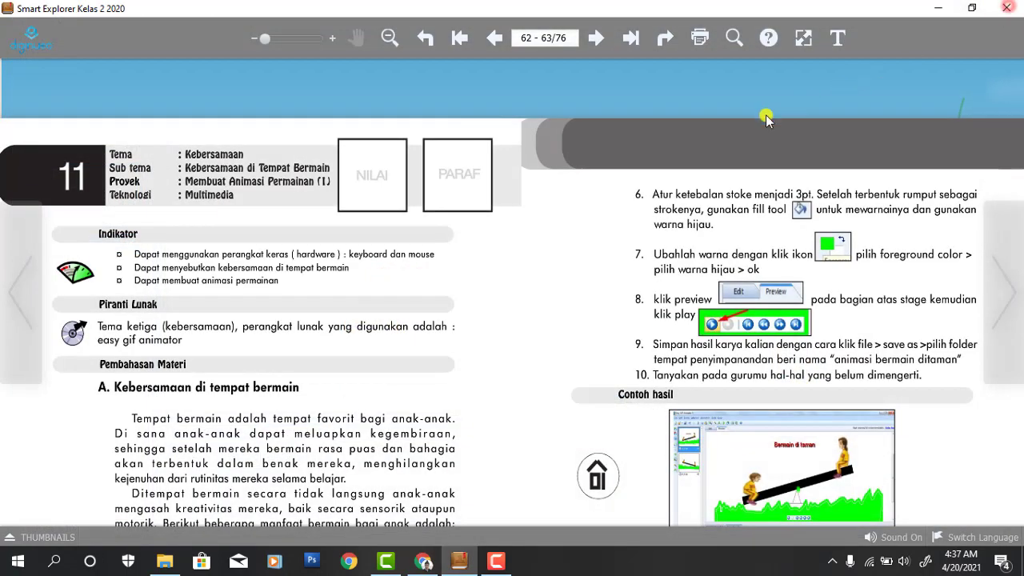
left_click(1005, 8)
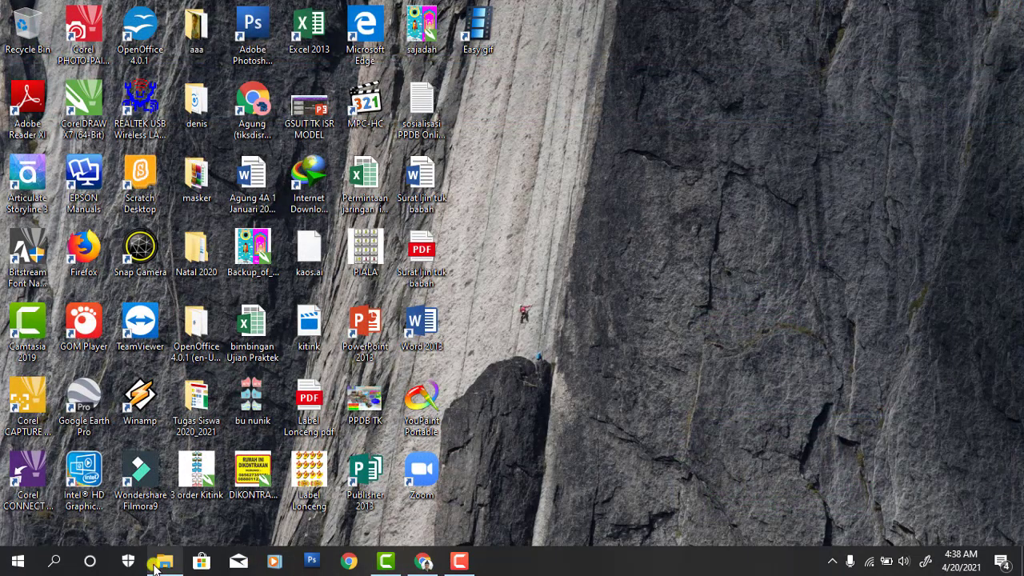
Step: Switch to File Explorer and open the Kelas 2 folder inside Tugas Siswa 2020_2021 on the Desktop
left_click(155, 567)
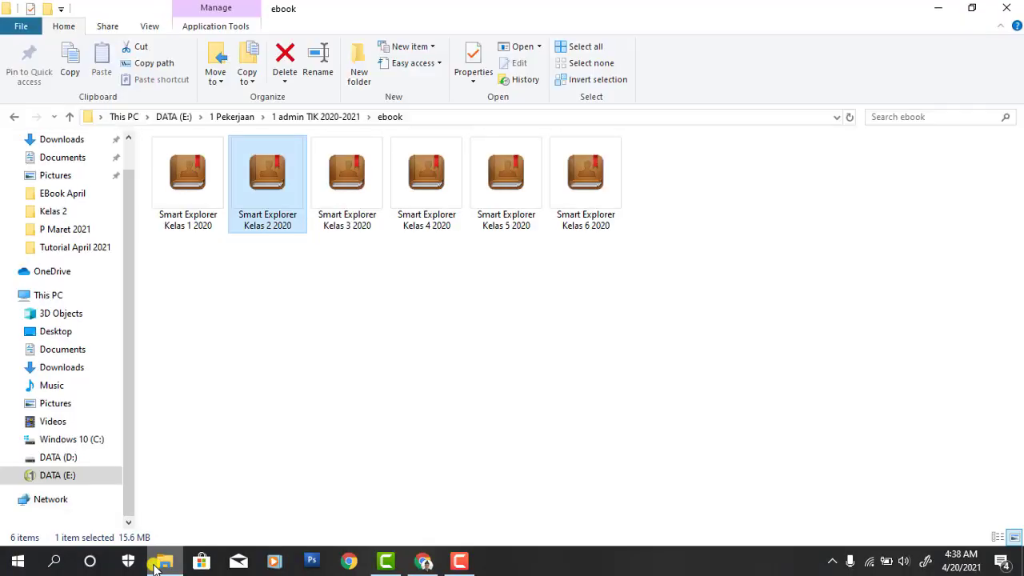
left_click(64, 331)
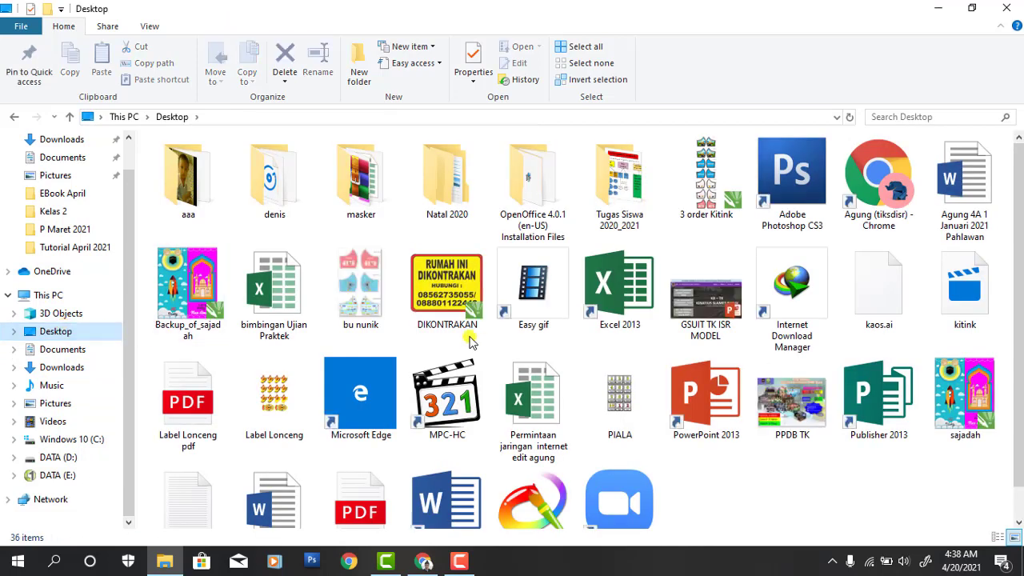
double_click(601, 192)
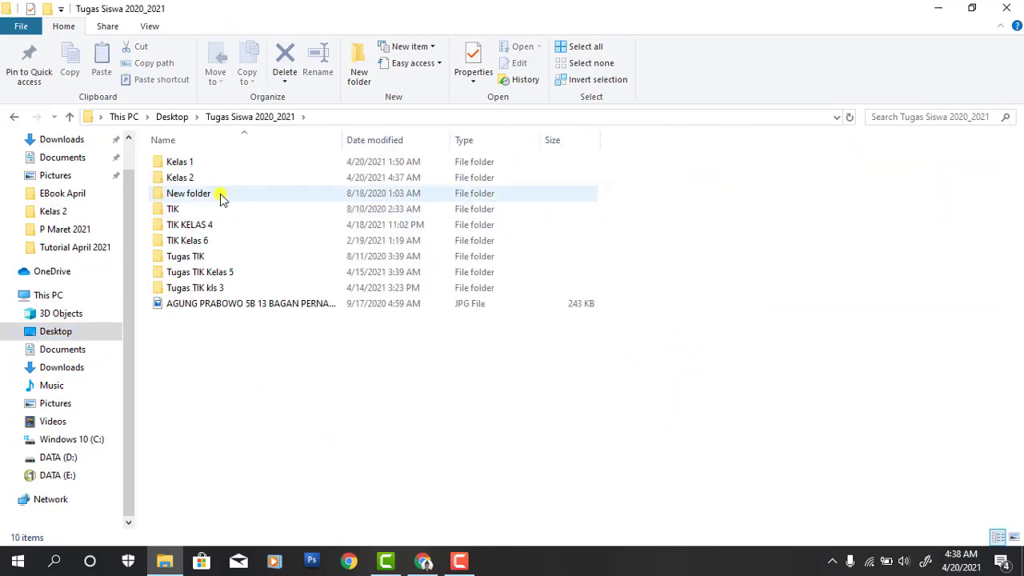
double_click(217, 179)
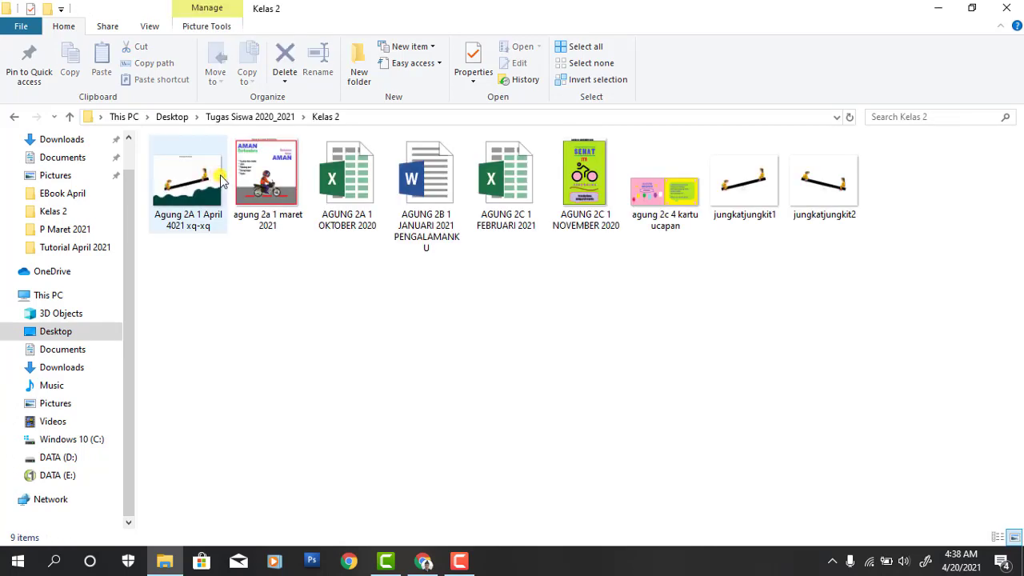
left_click(377, 323)
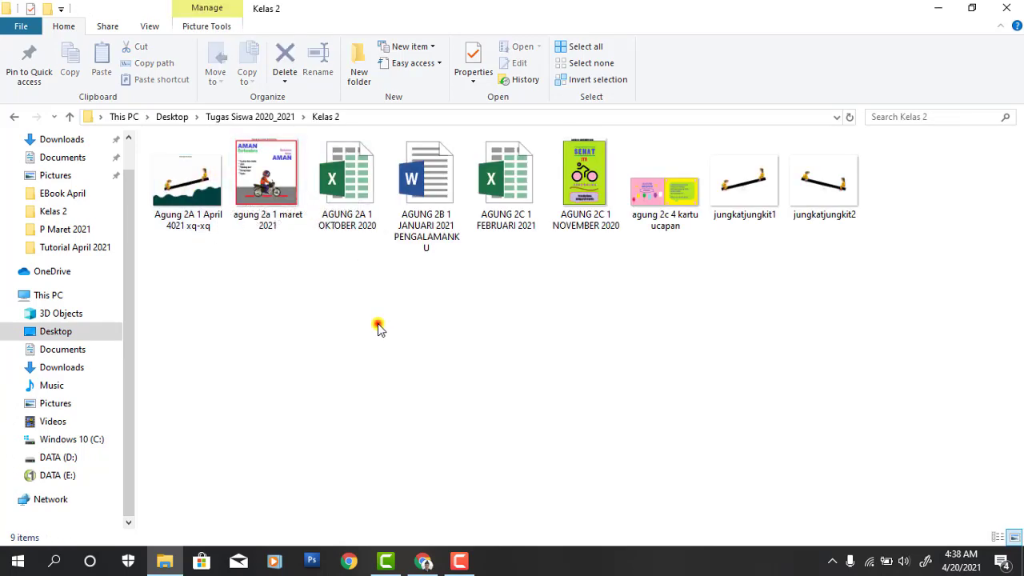
Step: Open the saved seesaw GIF in Photos to check the animation, and close the viewer
left_click(182, 177)
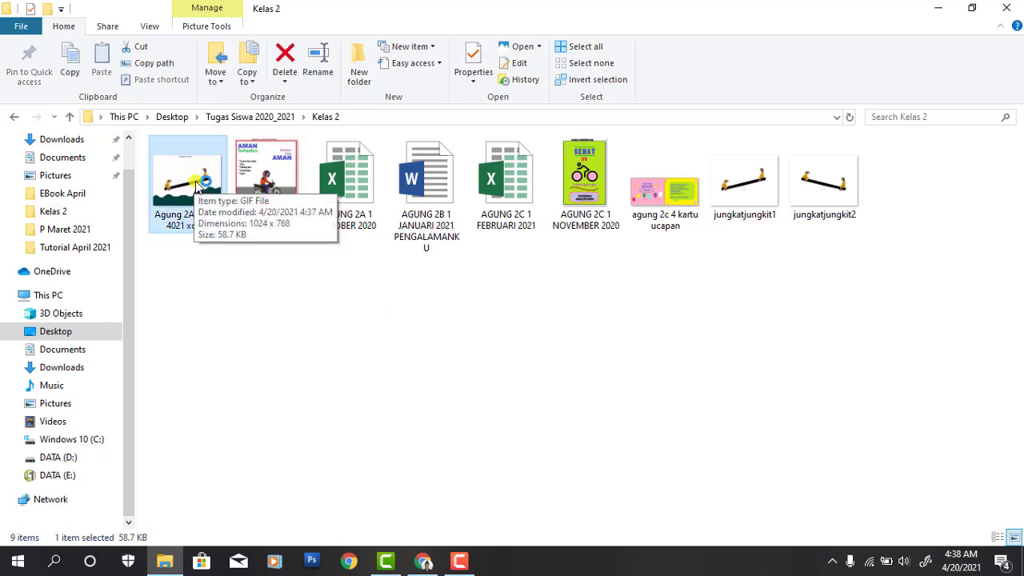
double_click(196, 184)
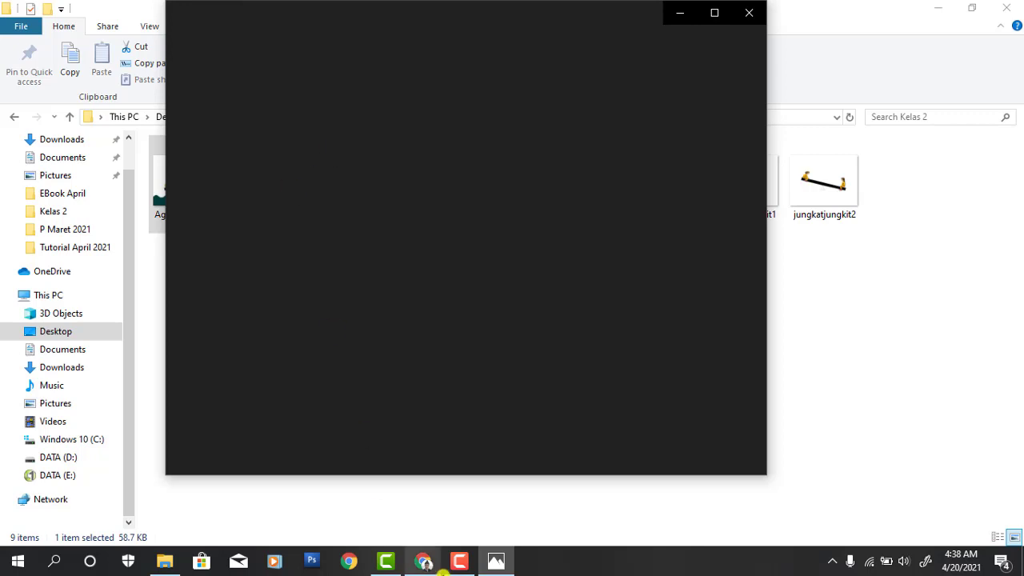
left_click(466, 562)
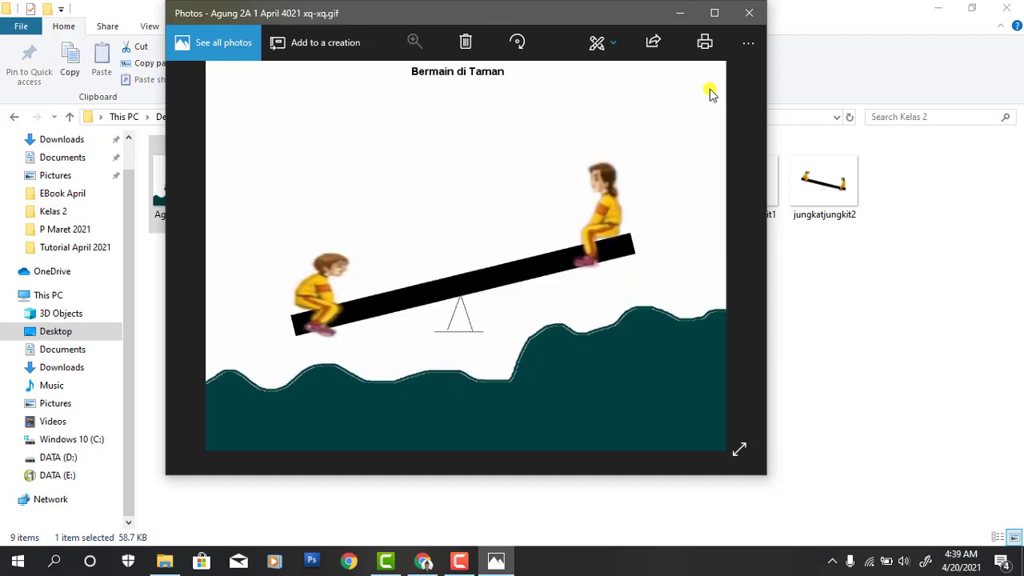
left_click(747, 17)
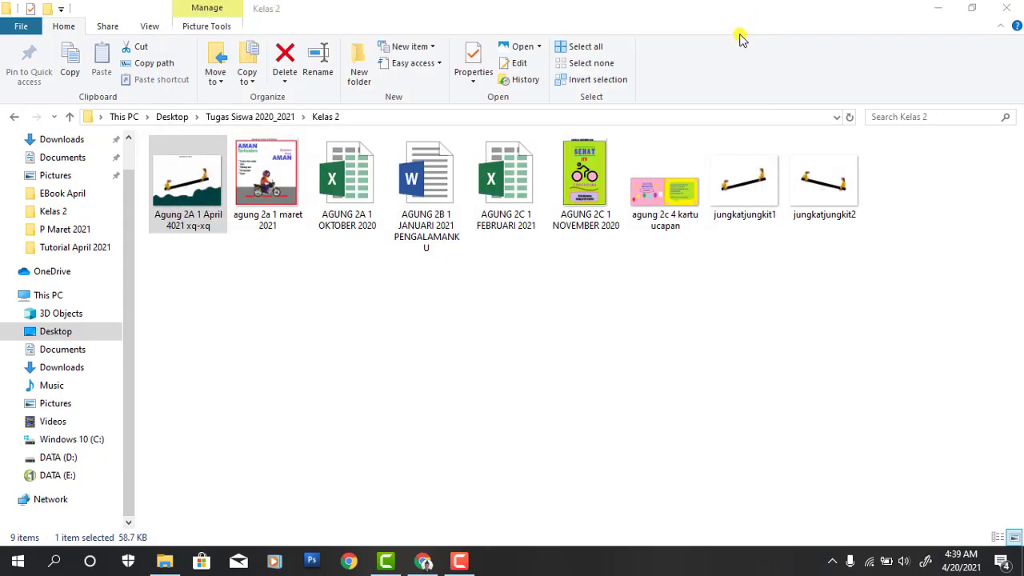